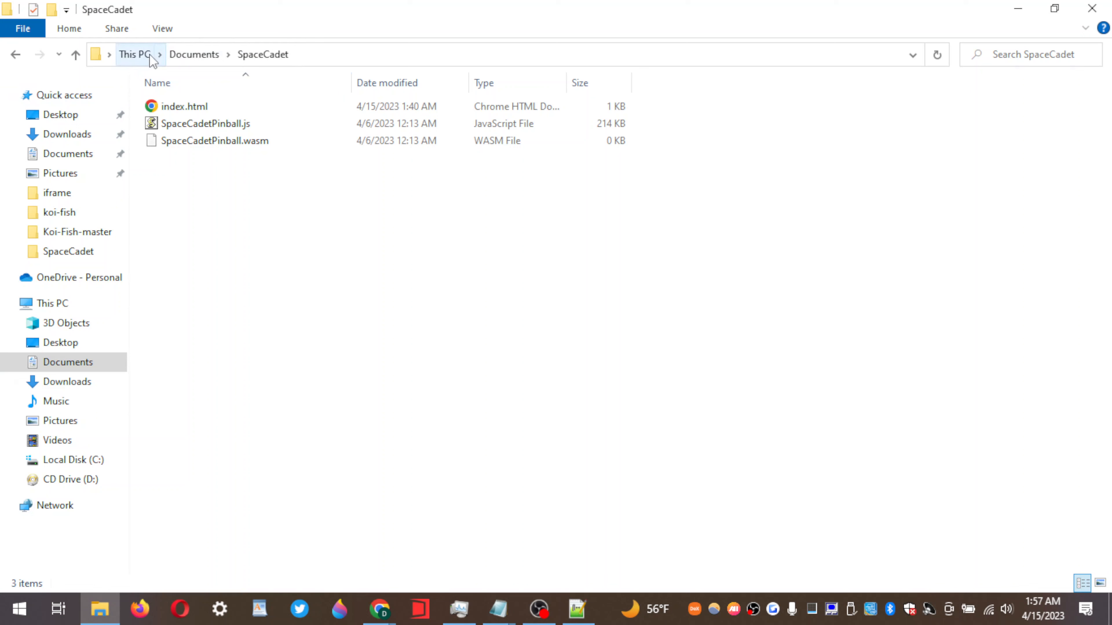
Review index.html, SpaceCadetPinball.js and SpaceCadetPinball.wasm in the SpaceCadet folder
{"action": "left_click", "coordinate": [217, 110]}
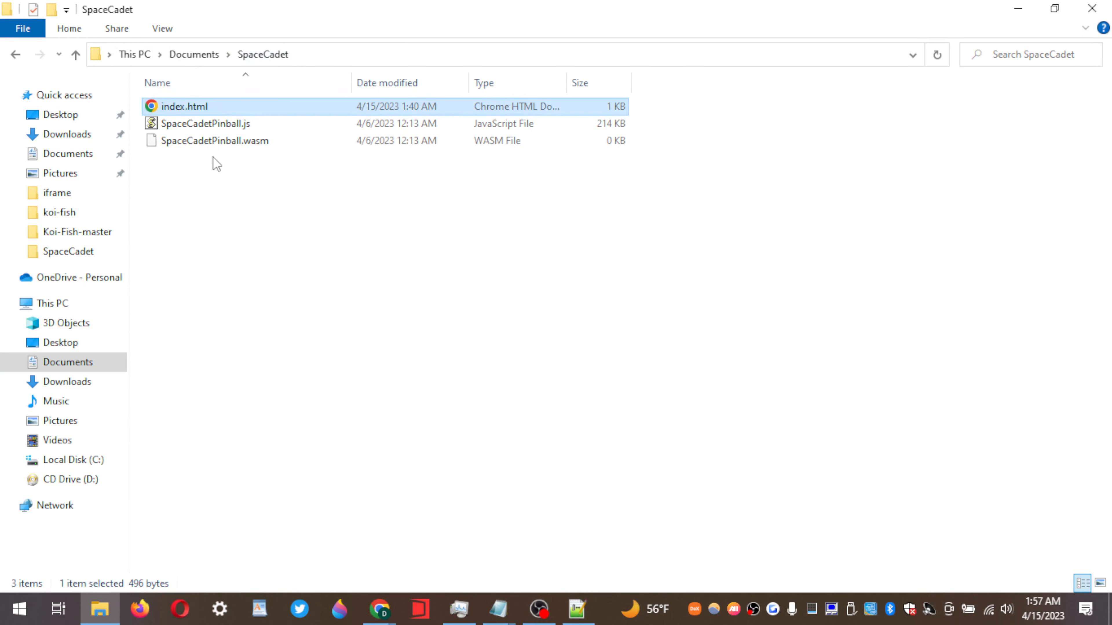
{"action": "left_click", "coordinate": [238, 124]}
{"action": "left_click", "coordinate": [250, 141]}
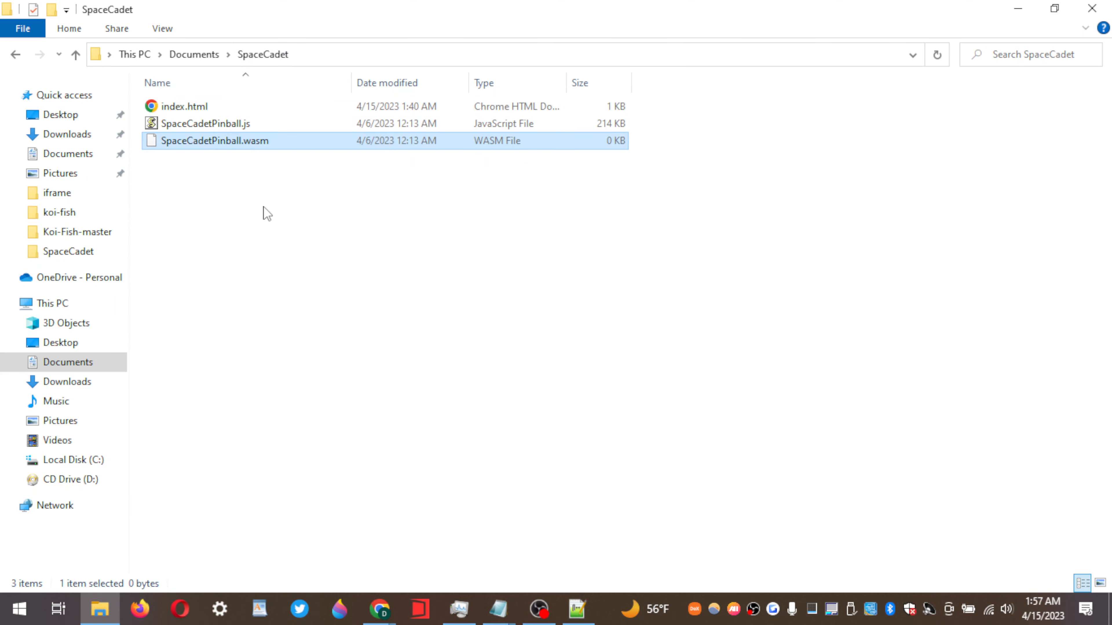
{"action": "left_click", "coordinate": [267, 213]}
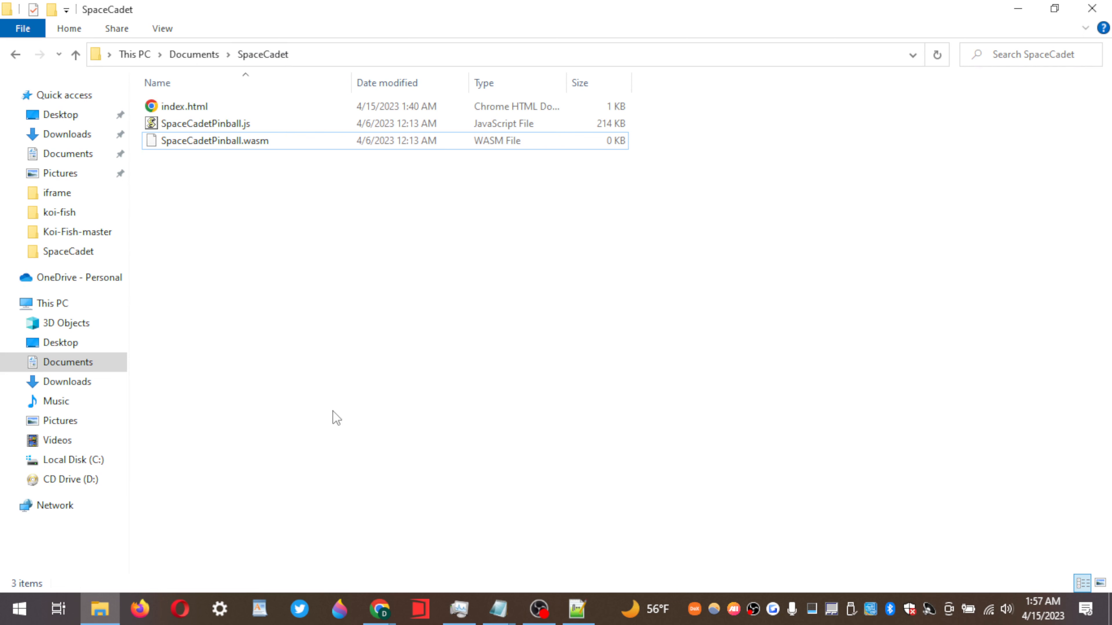
Switch to GitHub in Chrome and create a new public repository named pinball without a README, .gitignore or license
{"action": "mouse_move", "coordinate": [379, 609]}
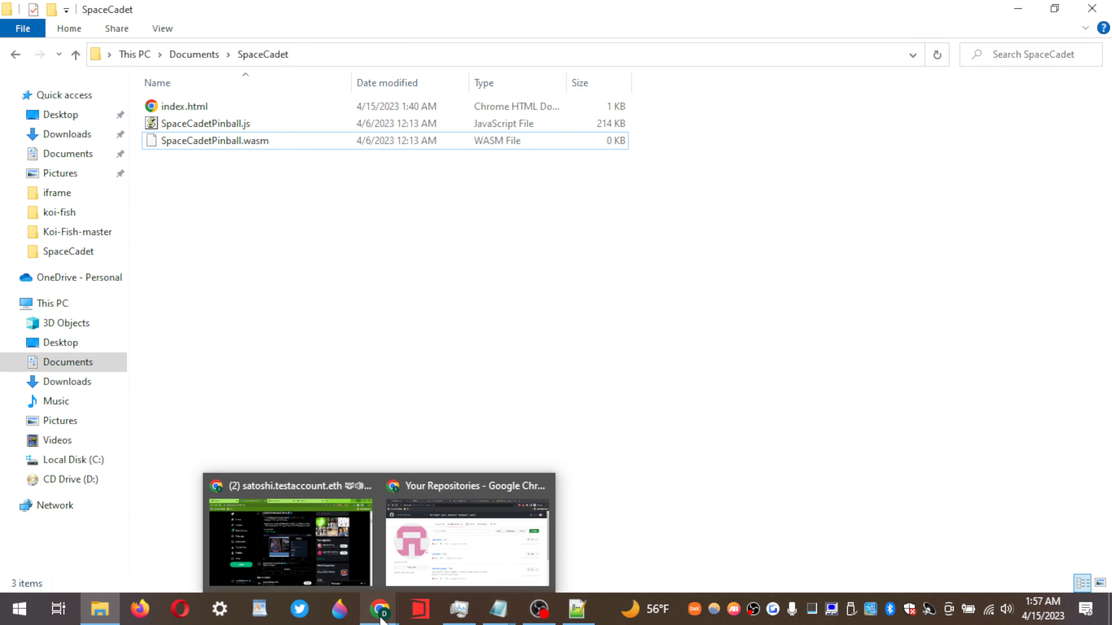
{"action": "left_click", "coordinate": [458, 572]}
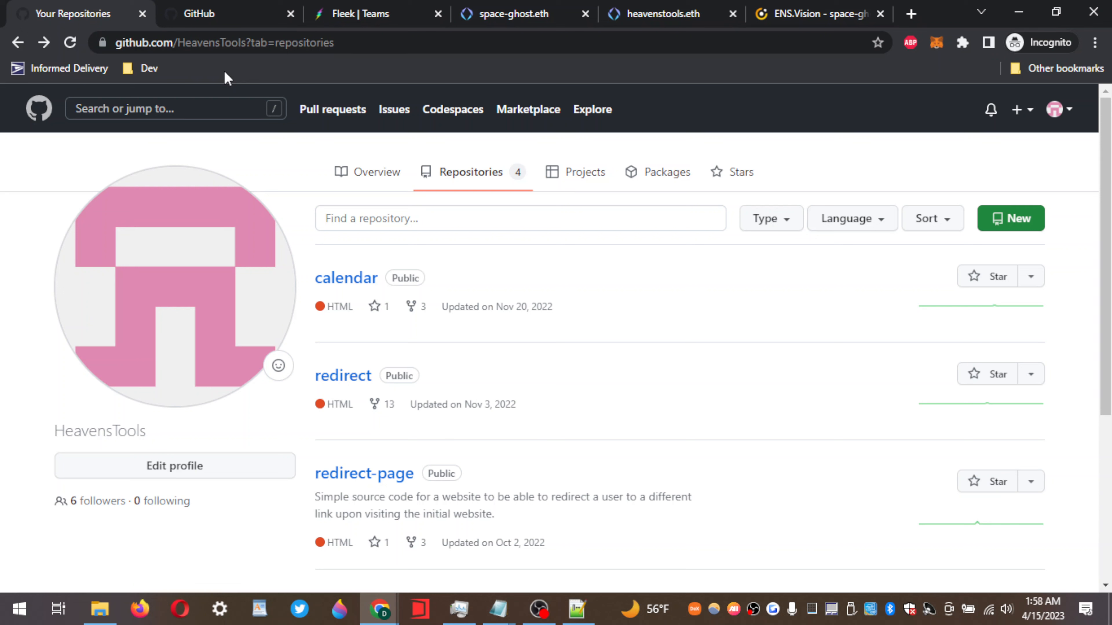
{"action": "left_click", "coordinate": [993, 233]}
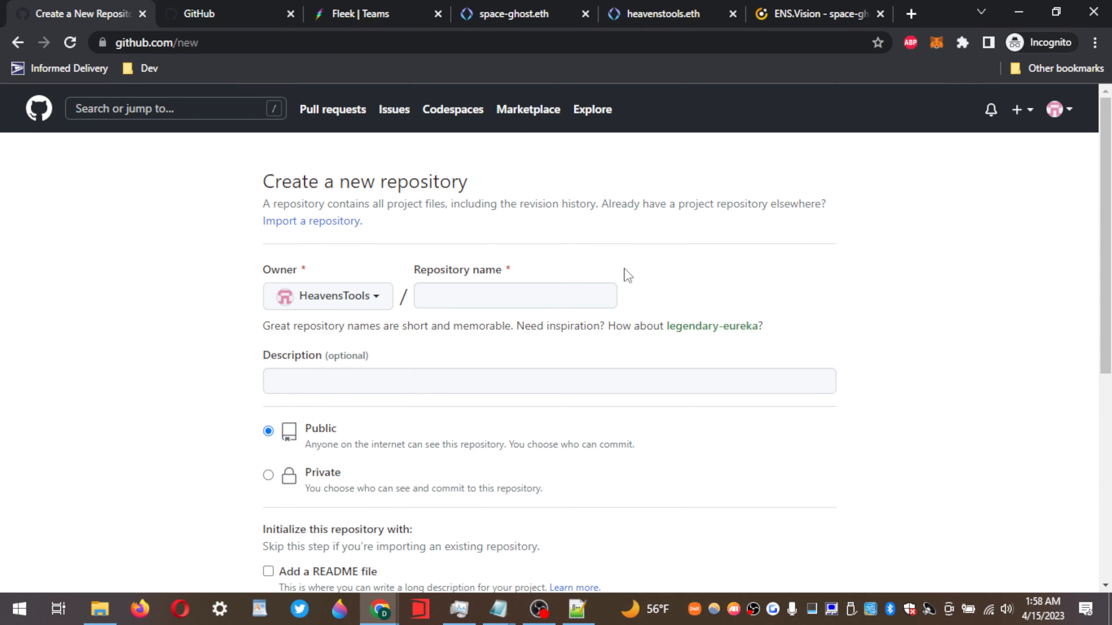
{"action": "left_click", "coordinate": [580, 286]}
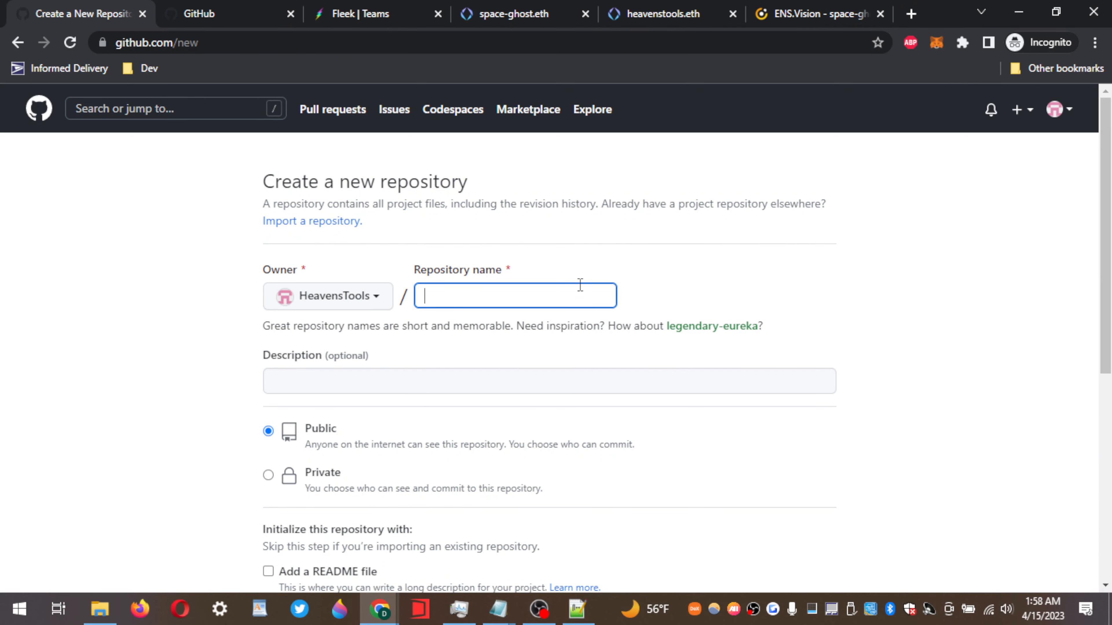
{"action": "type", "text": "pinball"}
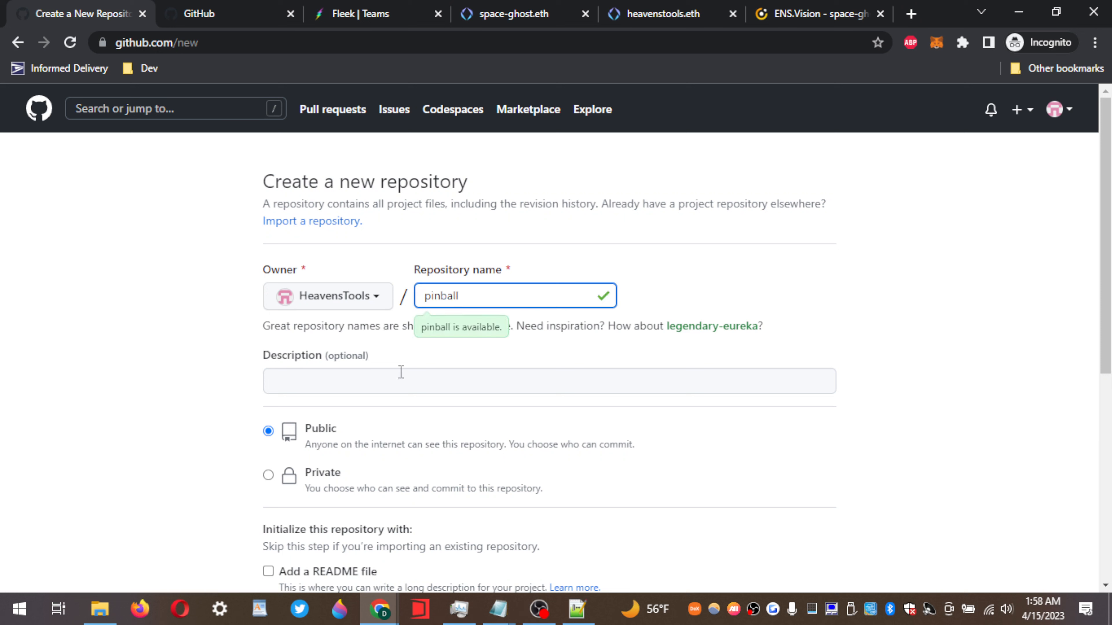
{"action": "left_click", "coordinate": [231, 409]}
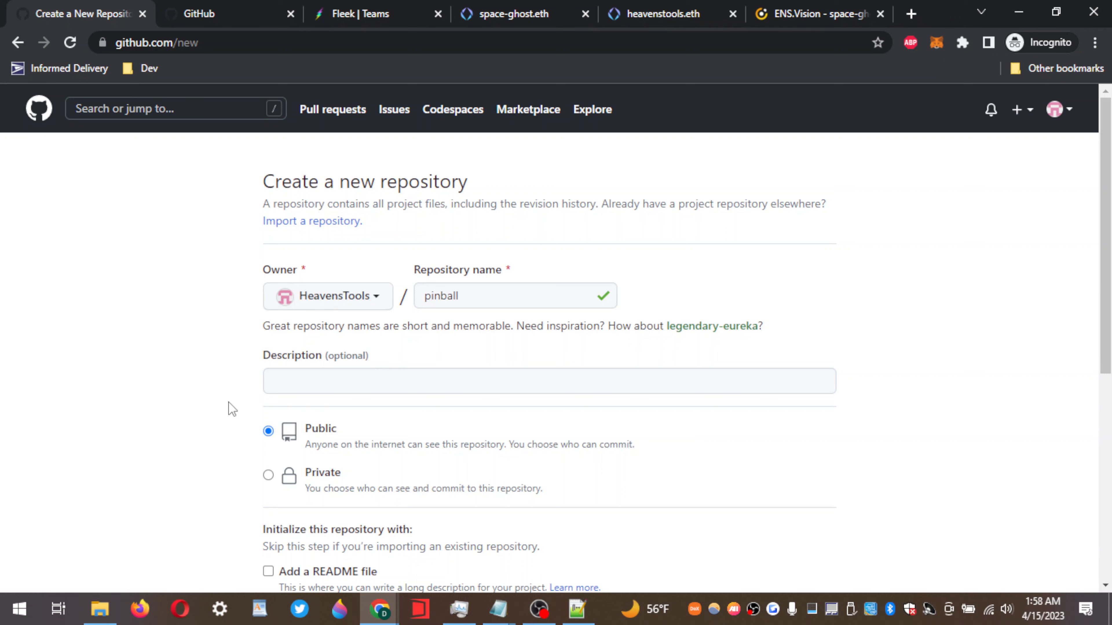
{"action": "scroll", "coordinate": [231, 409], "scroll_direction": "down", "scroll_amount": 6}
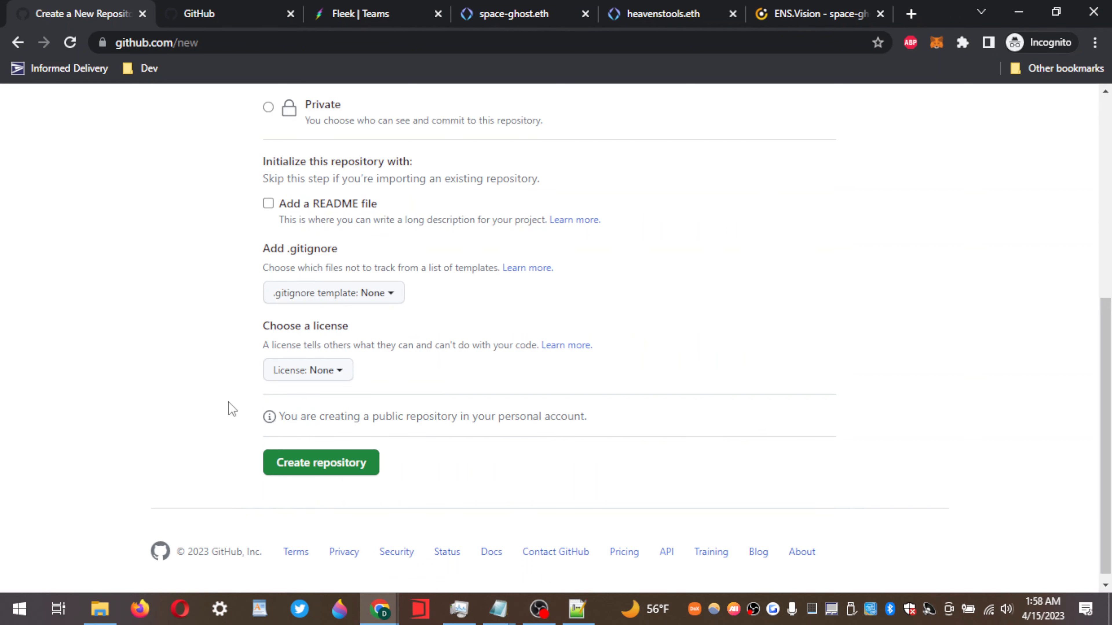
{"action": "left_click", "coordinate": [293, 454]}
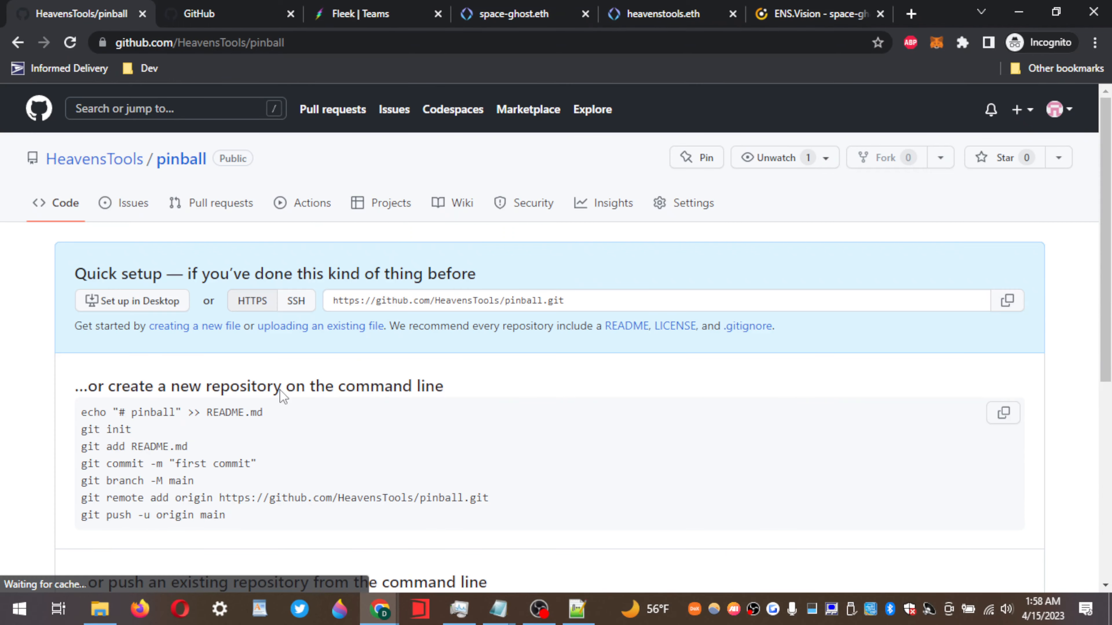
Upload index.html, SpaceCadetPinball.js and SpaceCadetPinball.wasm from the SpaceCadet folder to the pinball repository and commit them
{"action": "left_click", "coordinate": [301, 335]}
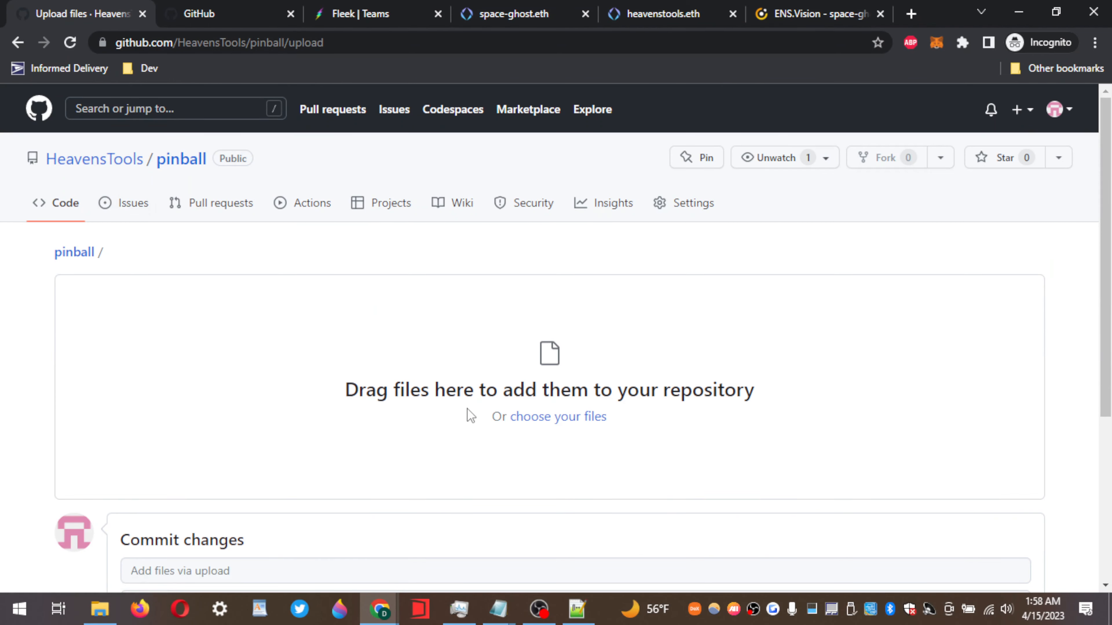
{"action": "key", "text": "alt+Tab"}
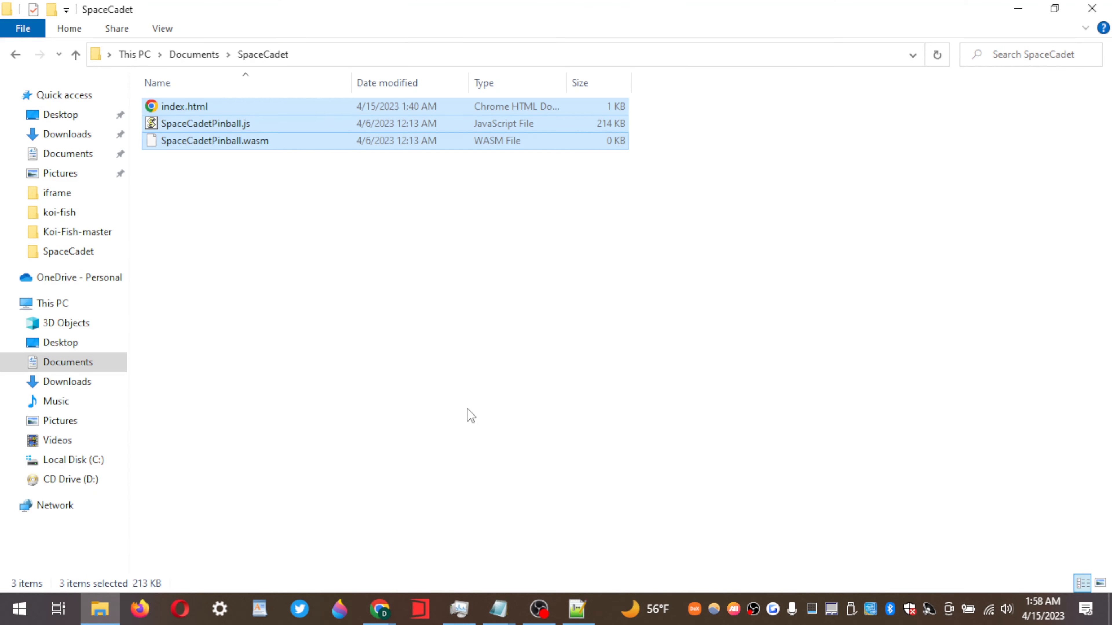
{"action": "left_click_drag", "start_coordinate": [459, 9], "coordinate": [779, 106]}
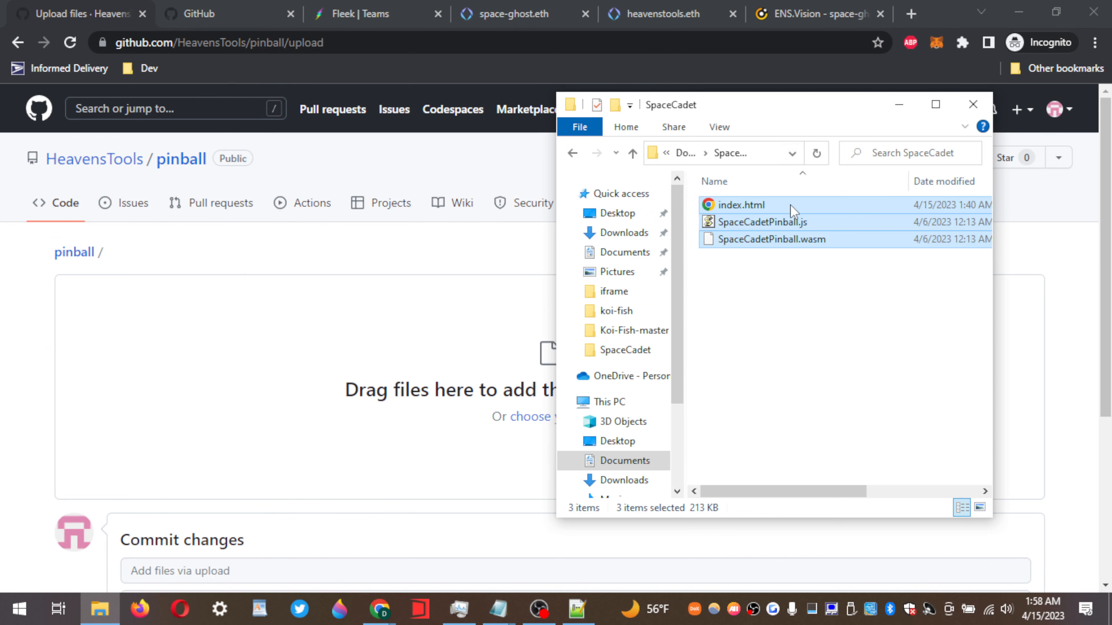
{"action": "left_click_drag", "start_coordinate": [792, 211], "coordinate": [406, 345]}
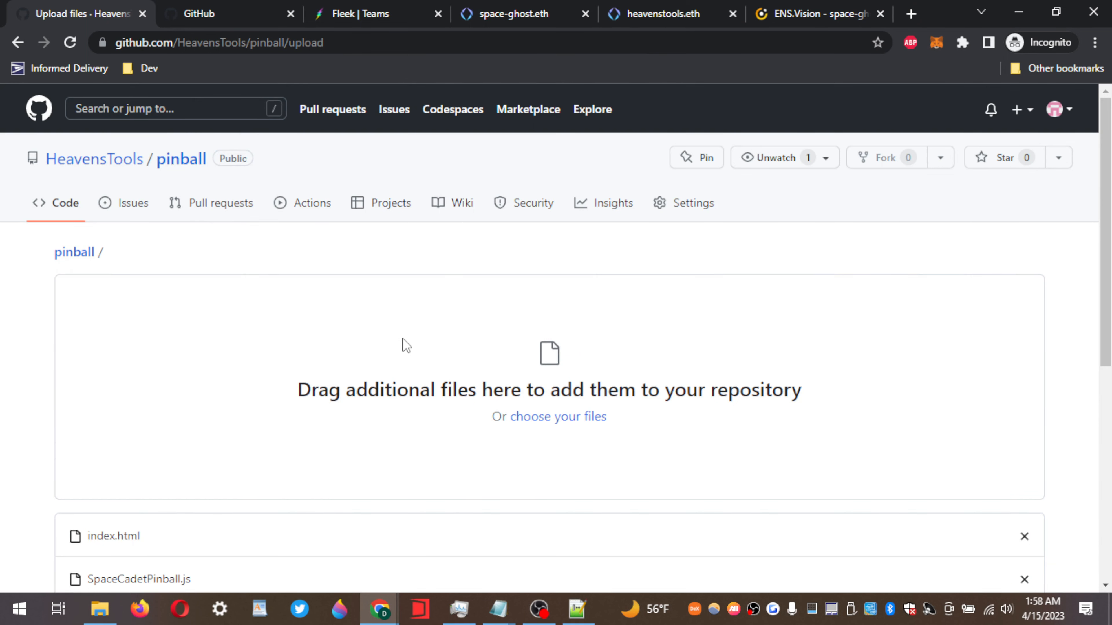
{"action": "scroll", "coordinate": [406, 345], "scroll_direction": "down", "scroll_amount": 8}
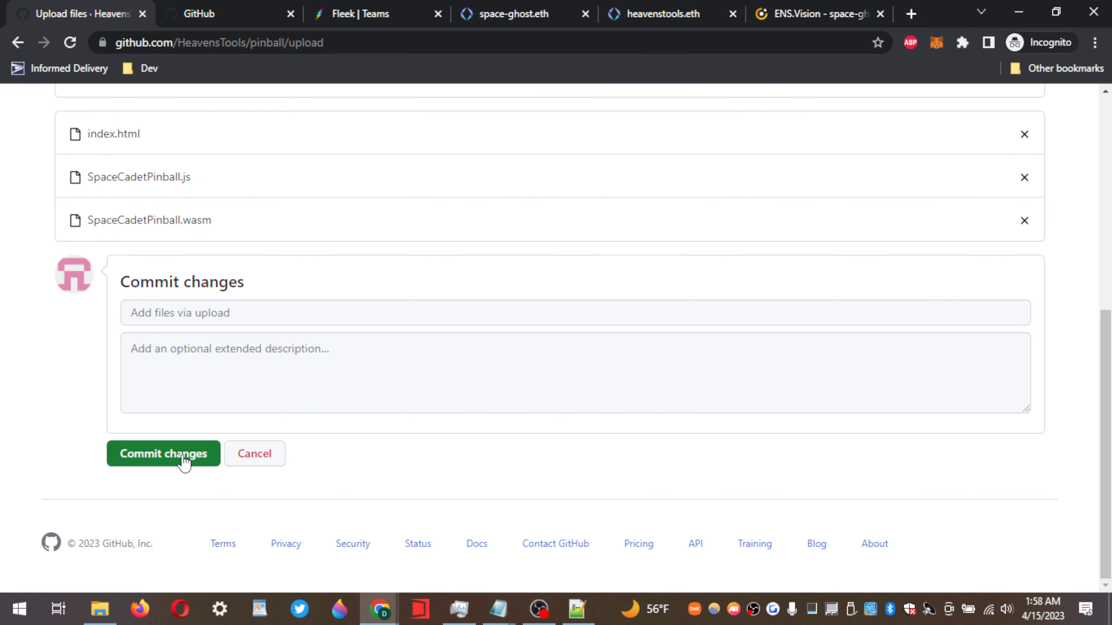
{"action": "left_click", "coordinate": [183, 457]}
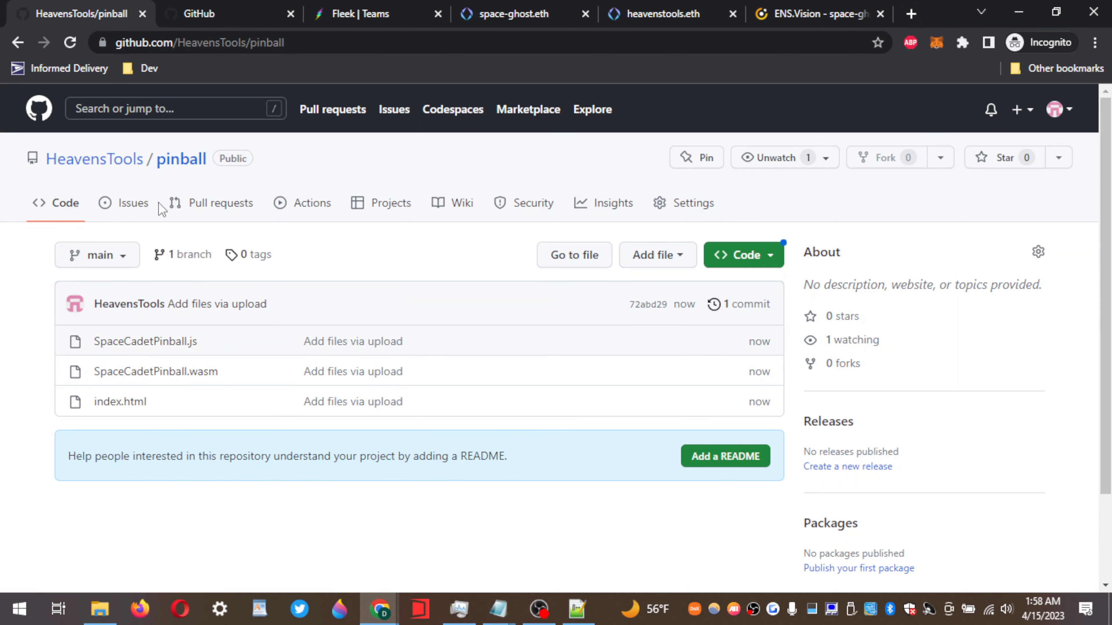
Copy the web address of the pinball repository
{"action": "left_click", "coordinate": [160, 44]}
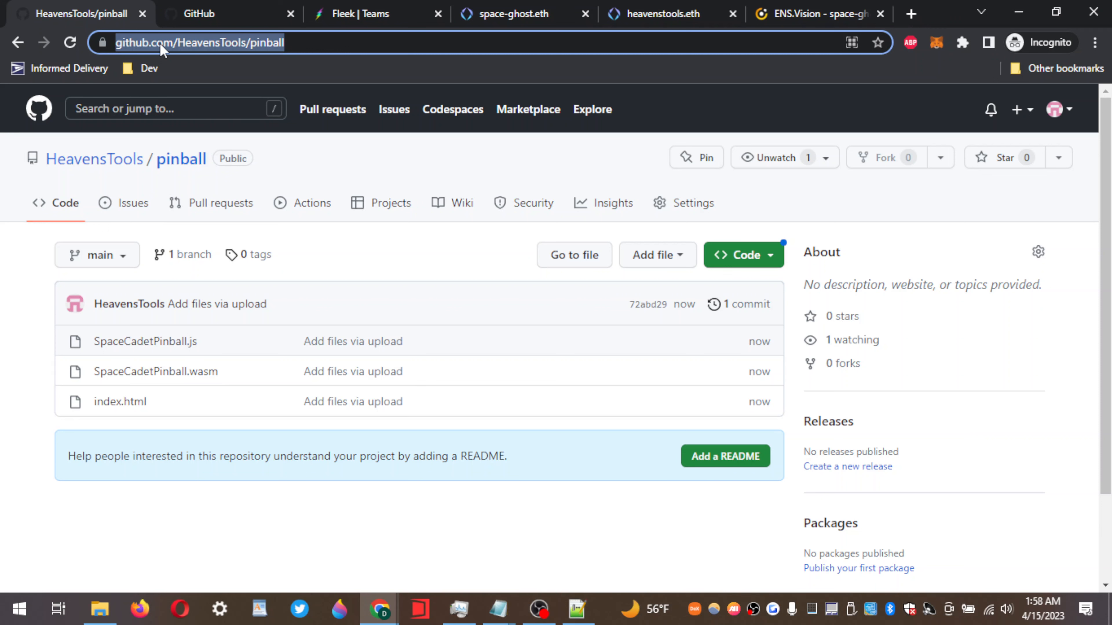
{"action": "right_click", "coordinate": [161, 50]}
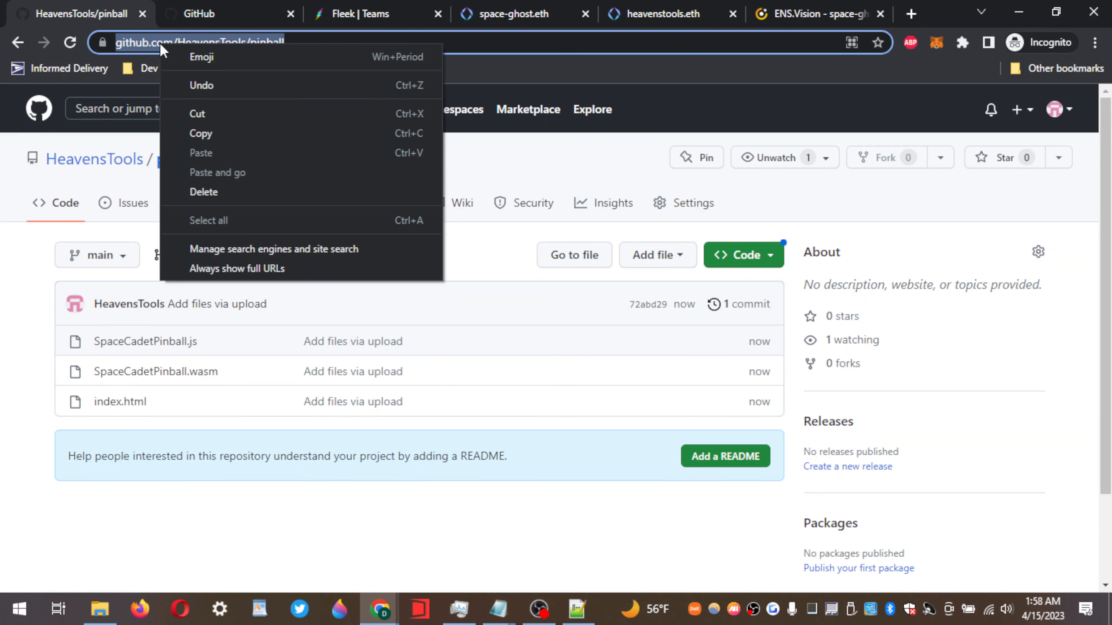
{"action": "left_click", "coordinate": [214, 135]}
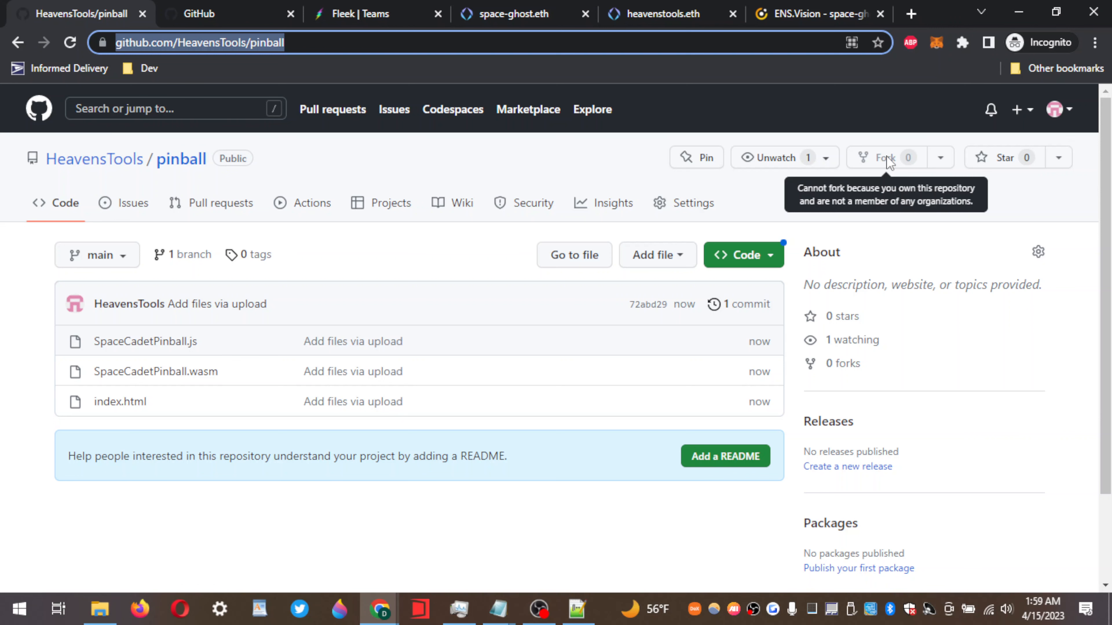
Switch to Fleek, load the fleek.co home page and sign in to reach the hosting dashboard
{"action": "left_click", "coordinate": [380, 6]}
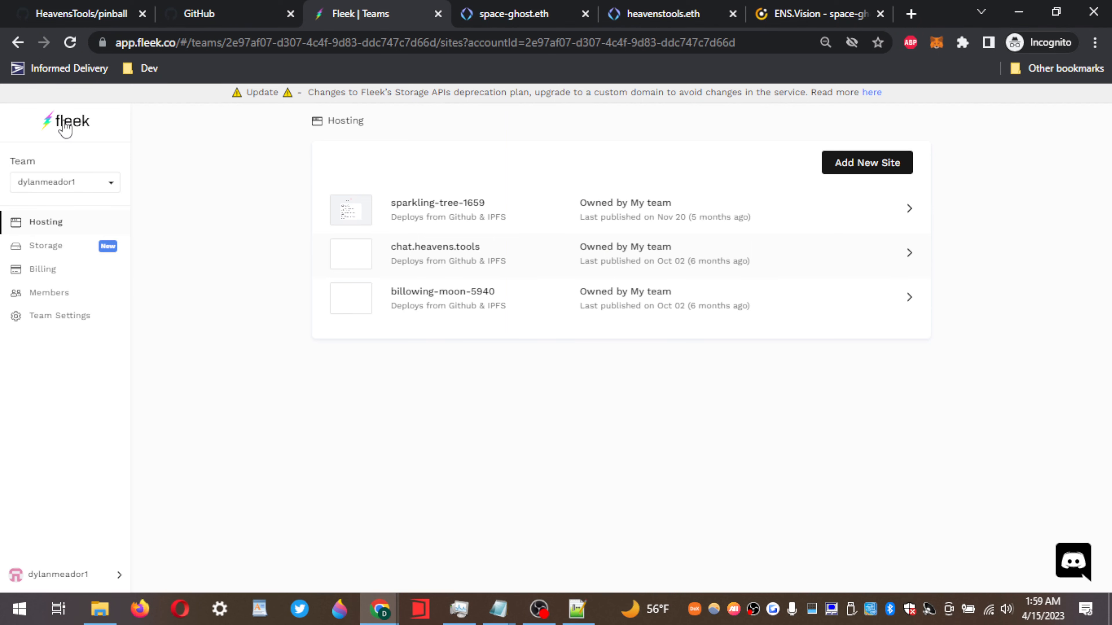
{"action": "left_click", "coordinate": [154, 43]}
{"action": "type", "text": "fl"}
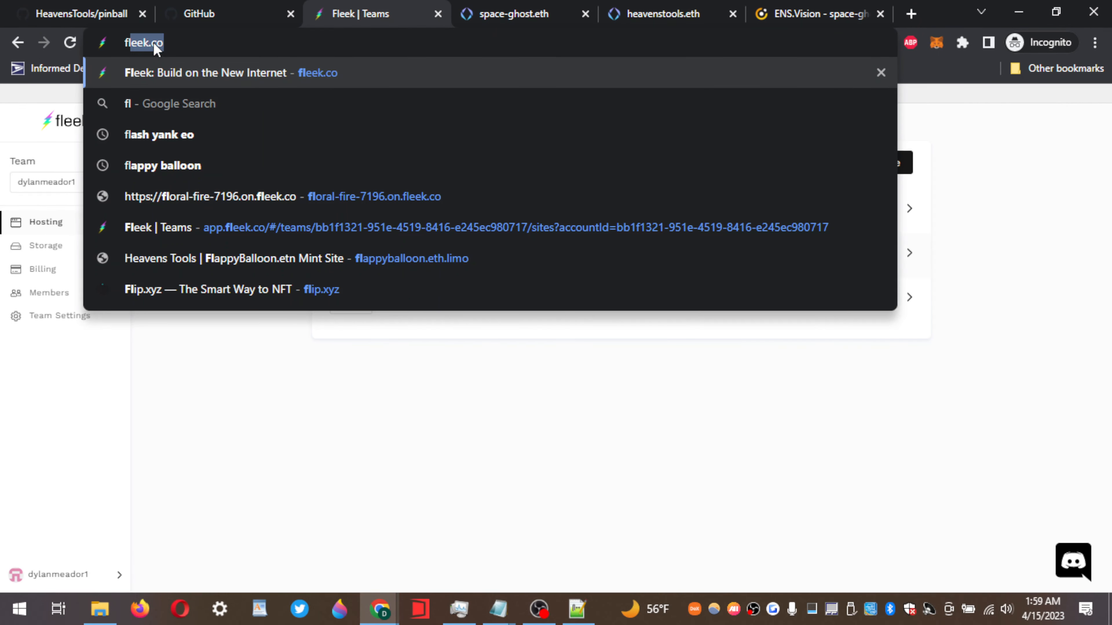
{"action": "key", "text": "Return"}
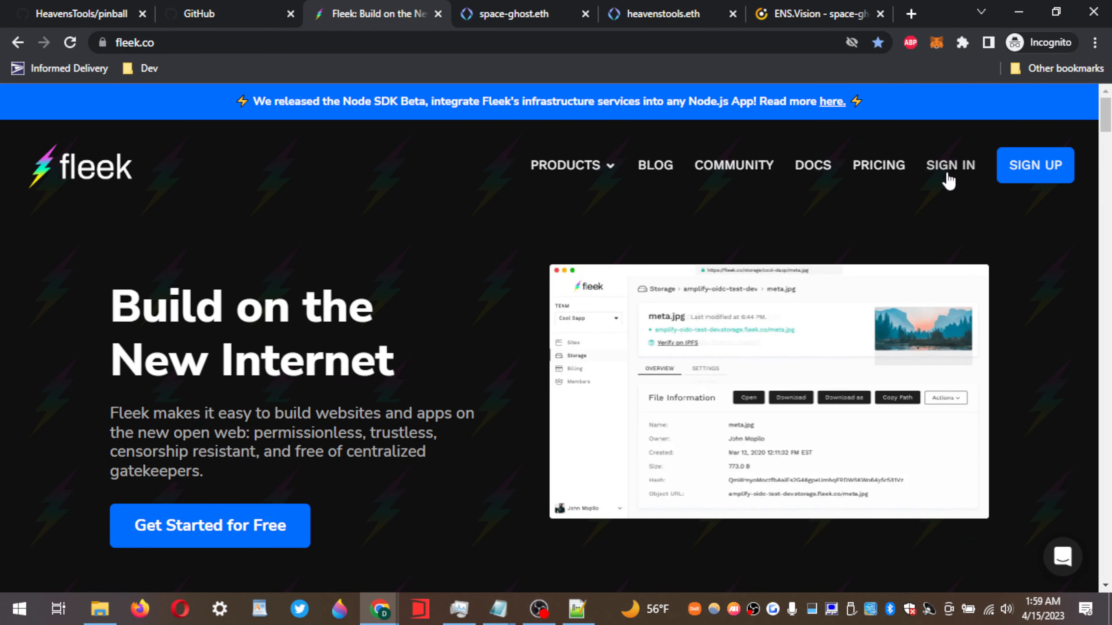
{"action": "left_click", "coordinate": [949, 178]}
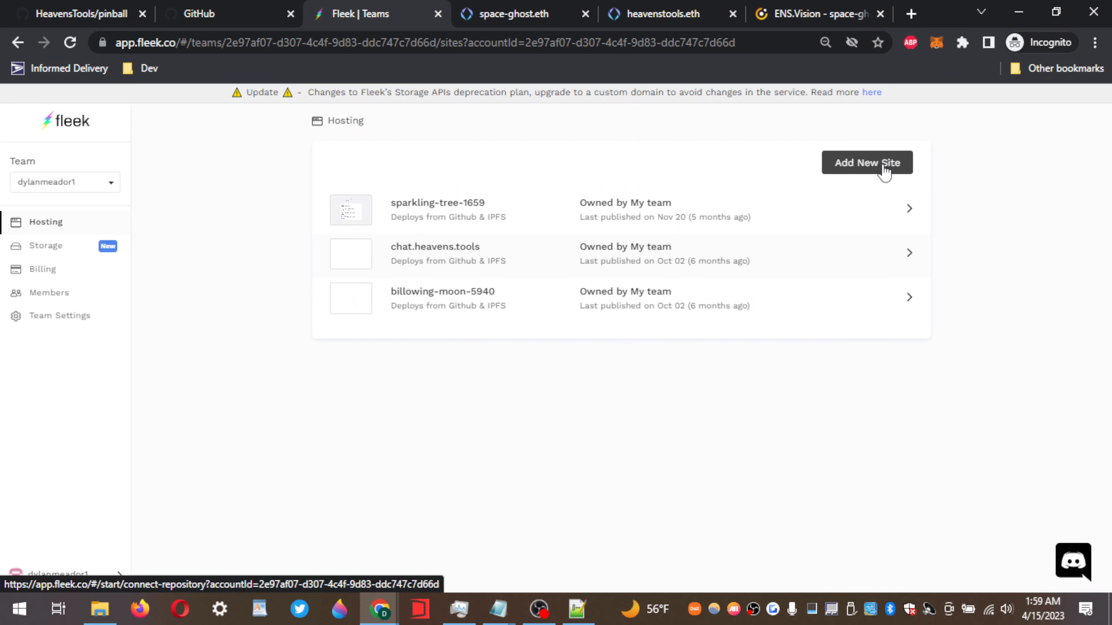
Add a new Fleek site from the pinball repository, hosted on IPFS with the default build settings, and deploy it
{"action": "left_click", "coordinate": [884, 172]}
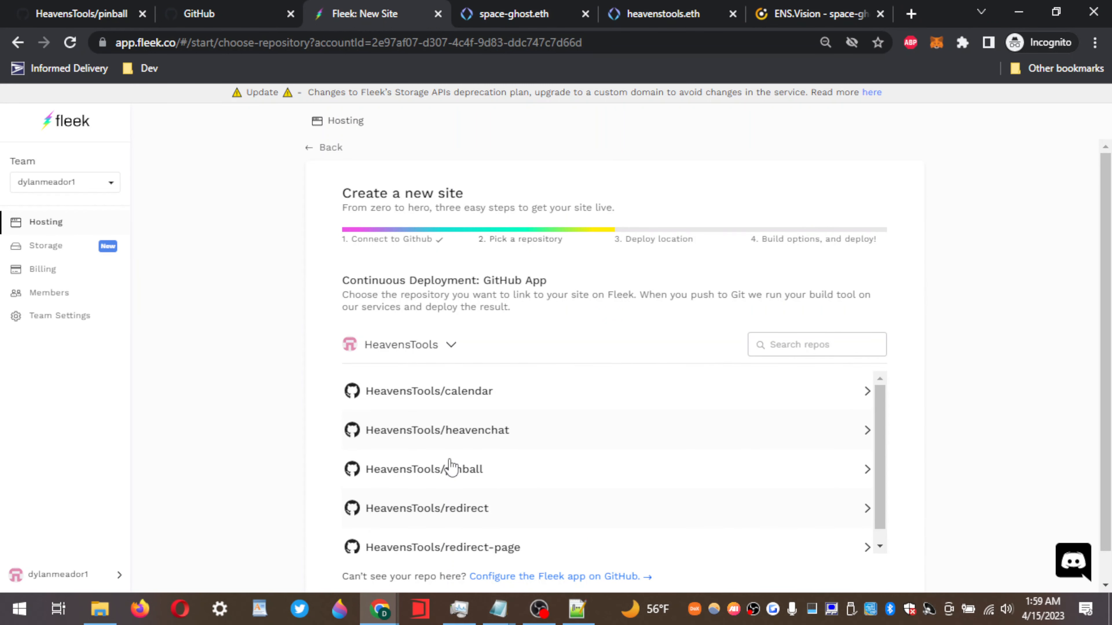
{"action": "left_click", "coordinate": [451, 467]}
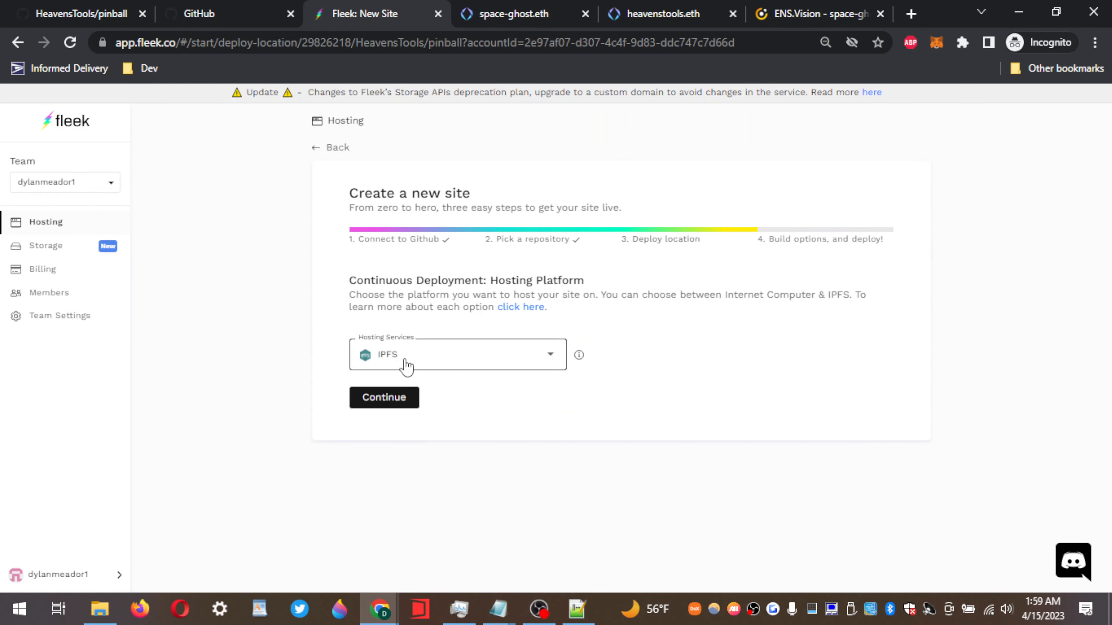
{"action": "left_click", "coordinate": [407, 398]}
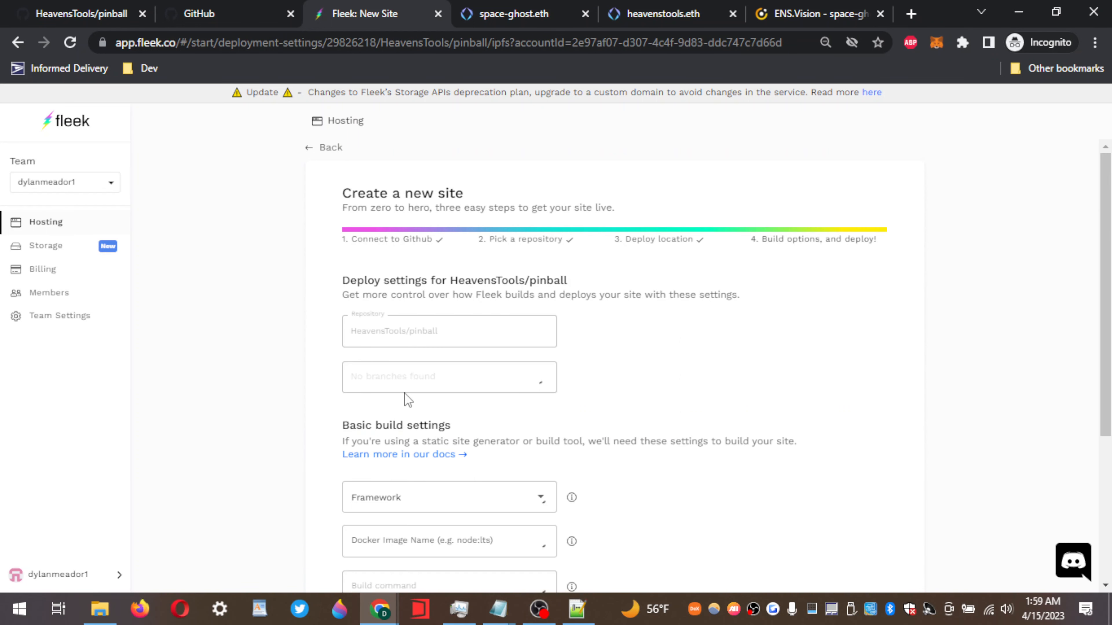
{"action": "left_click_drag", "start_coordinate": [1108, 312], "coordinate": [1110, 455]}
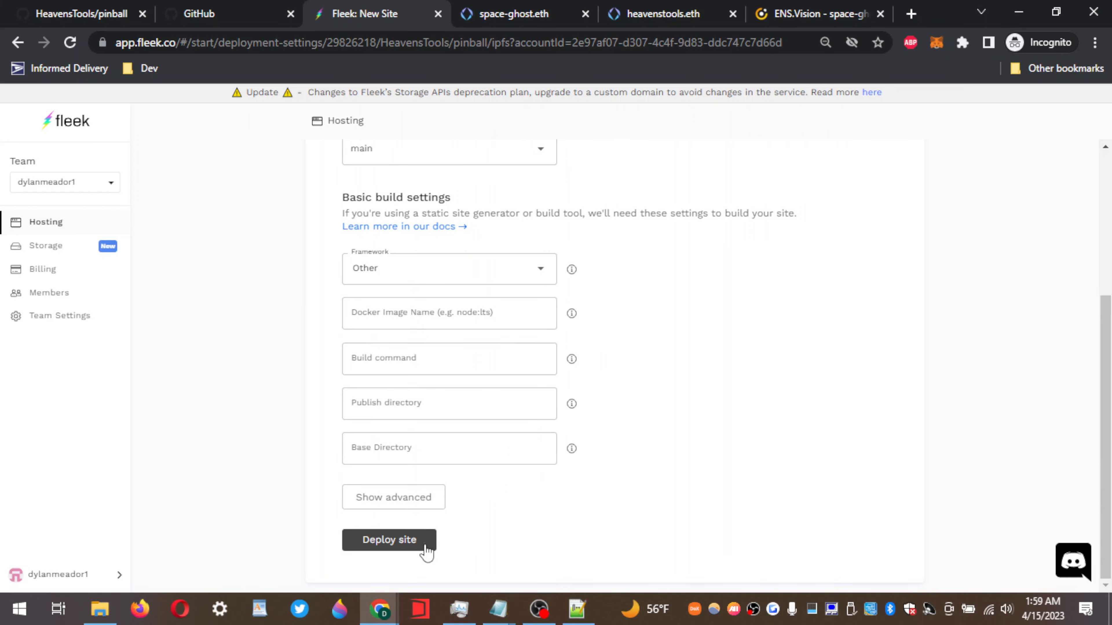
{"action": "left_click", "coordinate": [420, 544]}
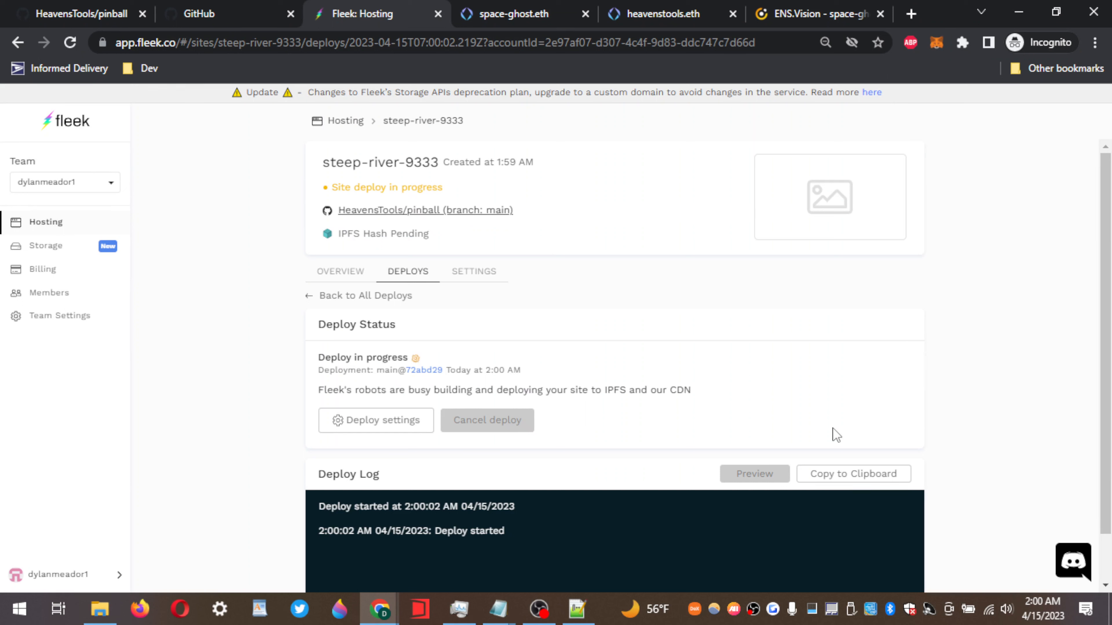
Check the deploy log, open the published site, reload it to try out the pinball game, and close it
{"action": "scroll", "coordinate": [836, 434], "scroll_direction": "down", "scroll_amount": 1}
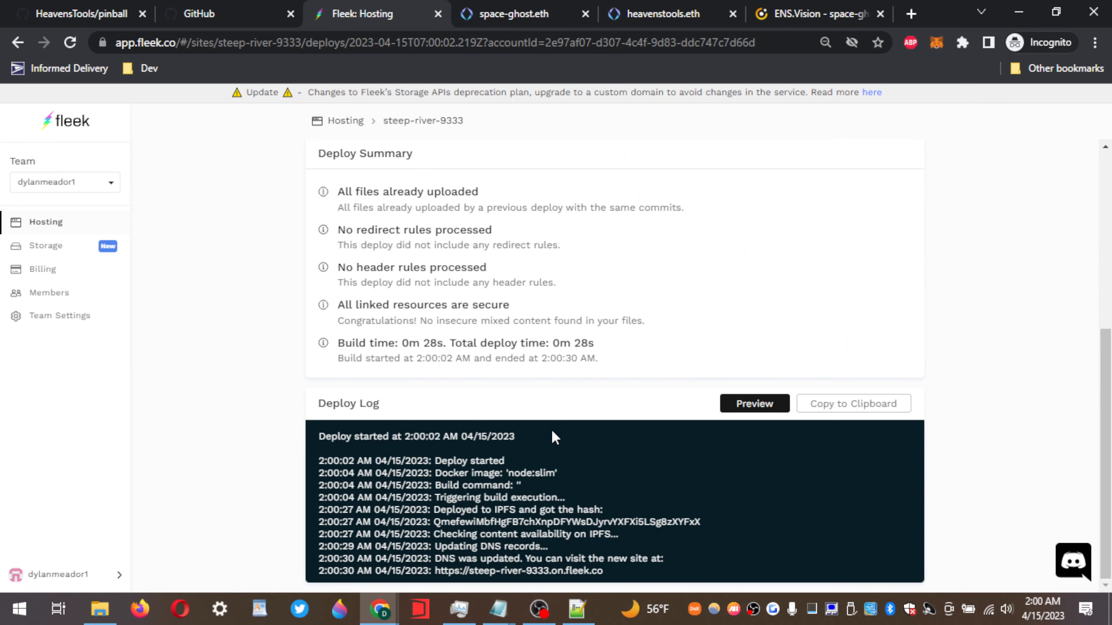
{"action": "scroll", "coordinate": [554, 436], "scroll_direction": "up", "scroll_amount": 6}
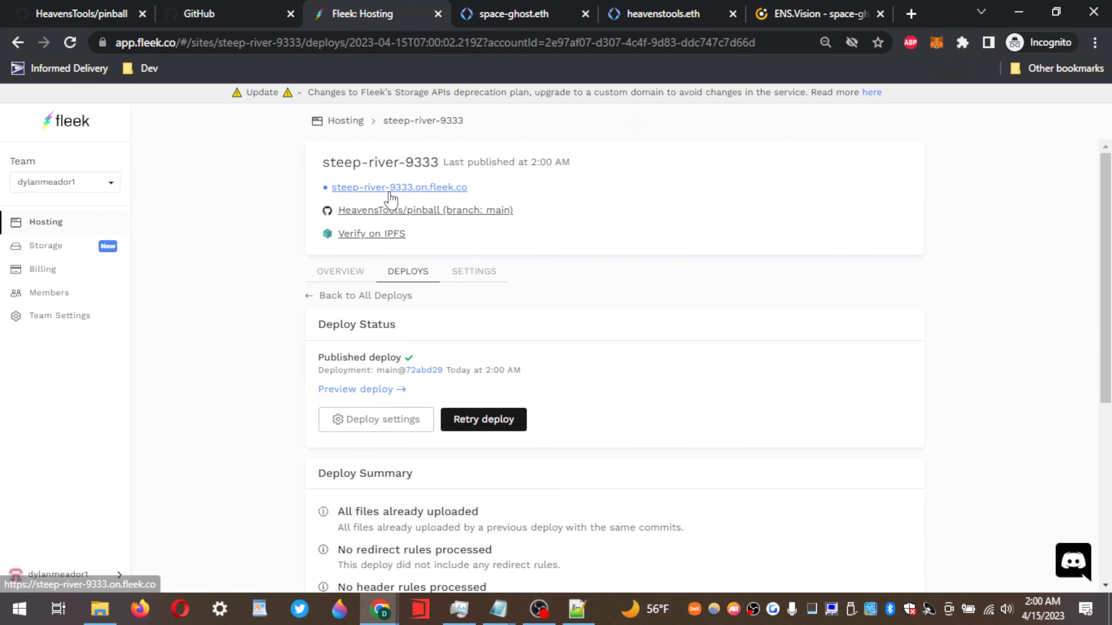
{"action": "left_click", "coordinate": [431, 188]}
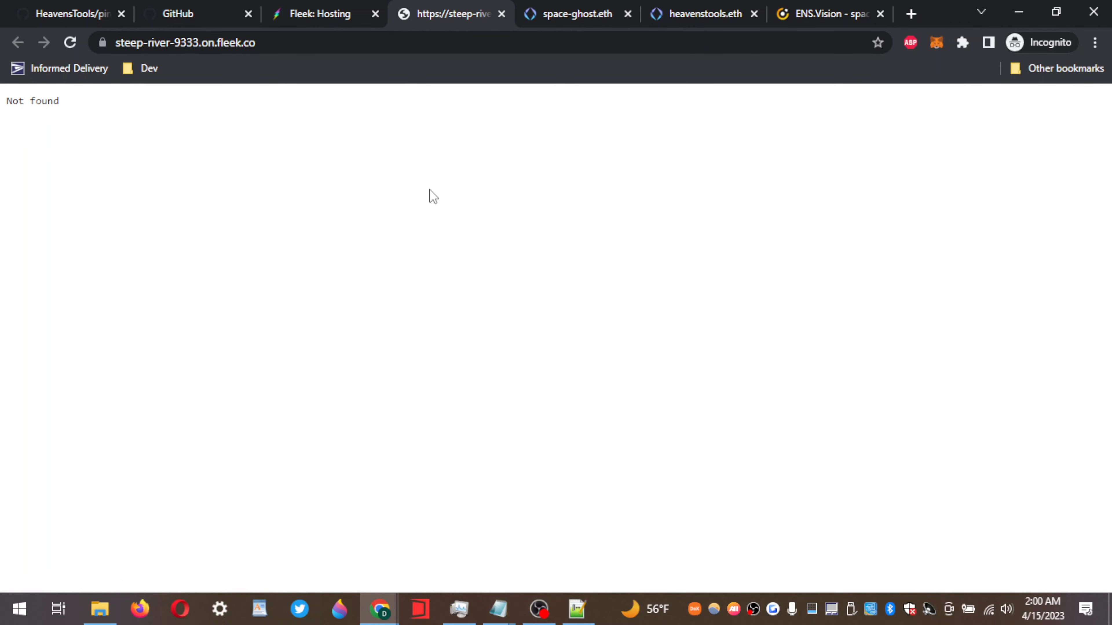
{"action": "key", "text": "F5"}
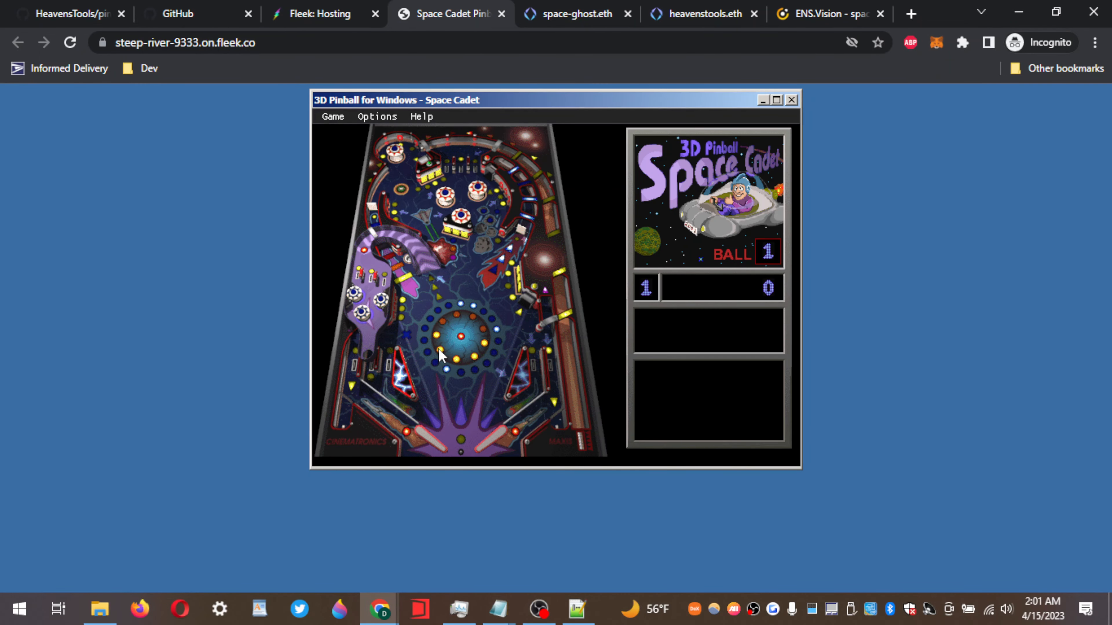
{"action": "key", "text": "slash"}
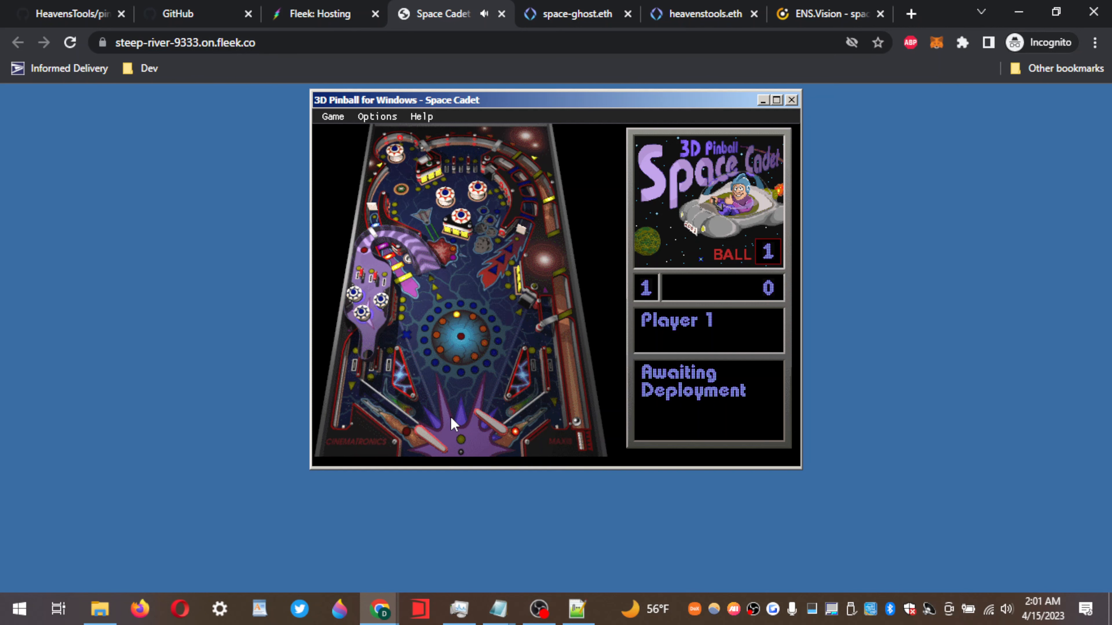
{"action": "key", "text": "ctrl+w"}
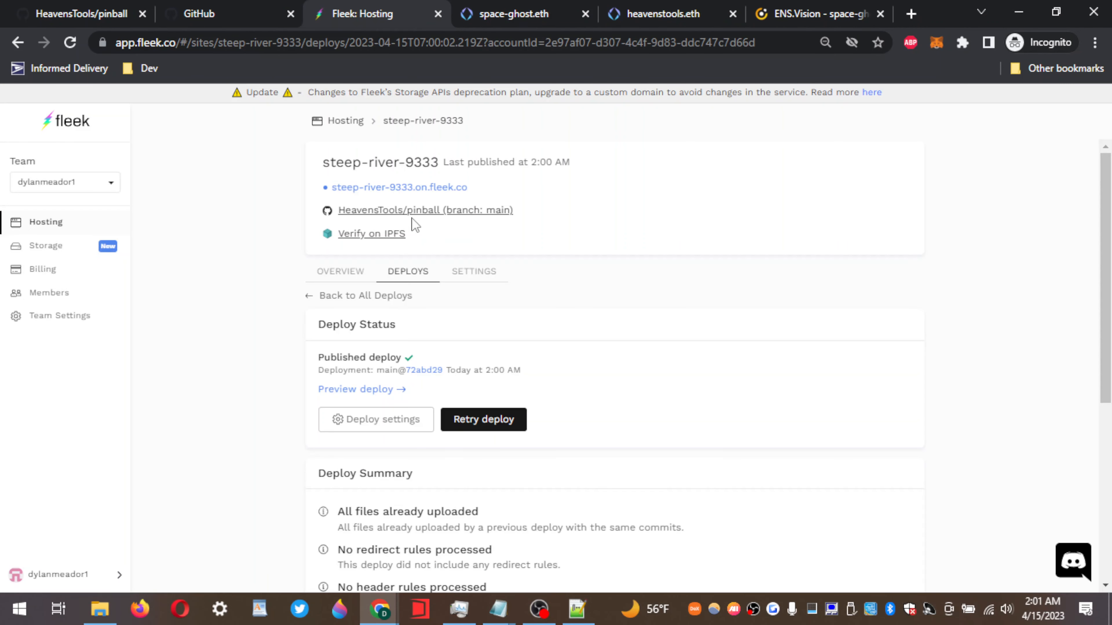
Open the domain management settings of the steep-river-9333 site and go to its ENS section
{"action": "left_click", "coordinate": [457, 273]}
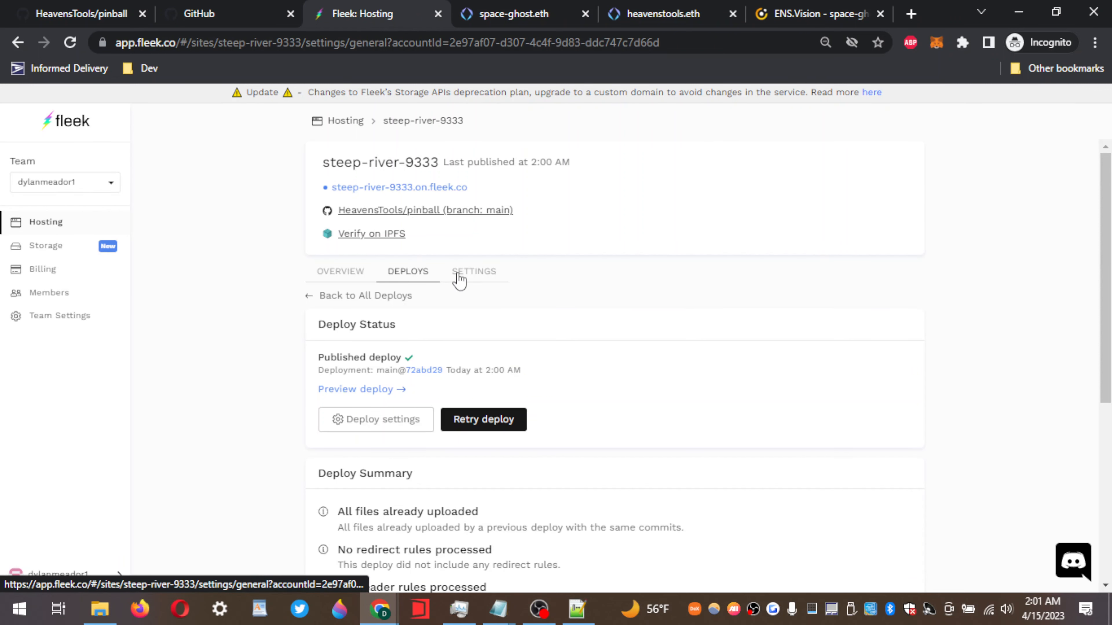
{"action": "left_click", "coordinate": [459, 275]}
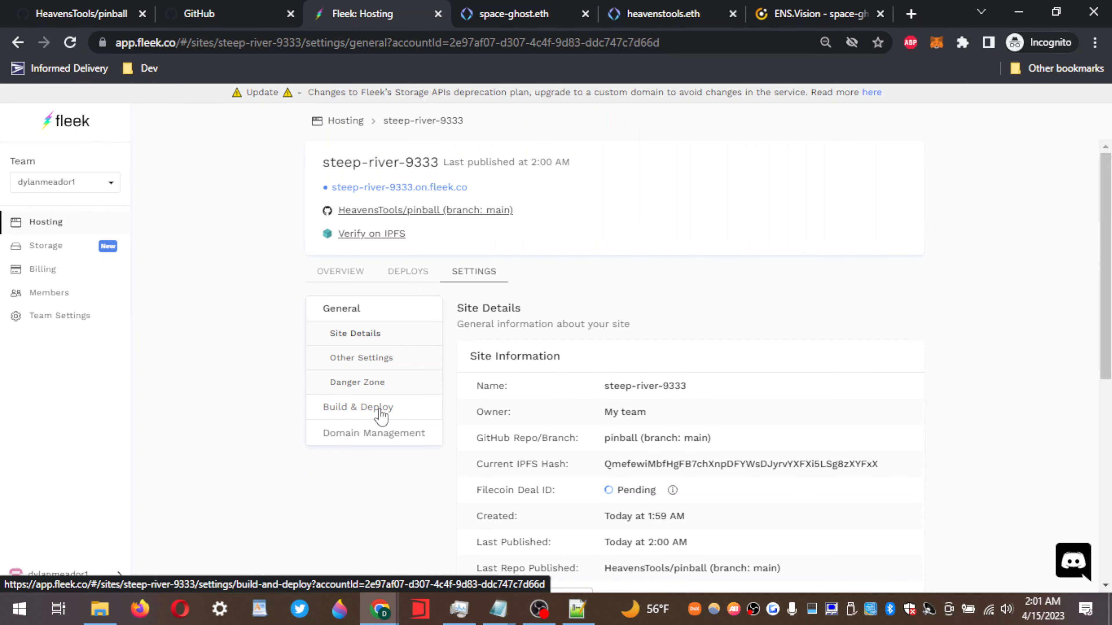
{"action": "left_click", "coordinate": [350, 425]}
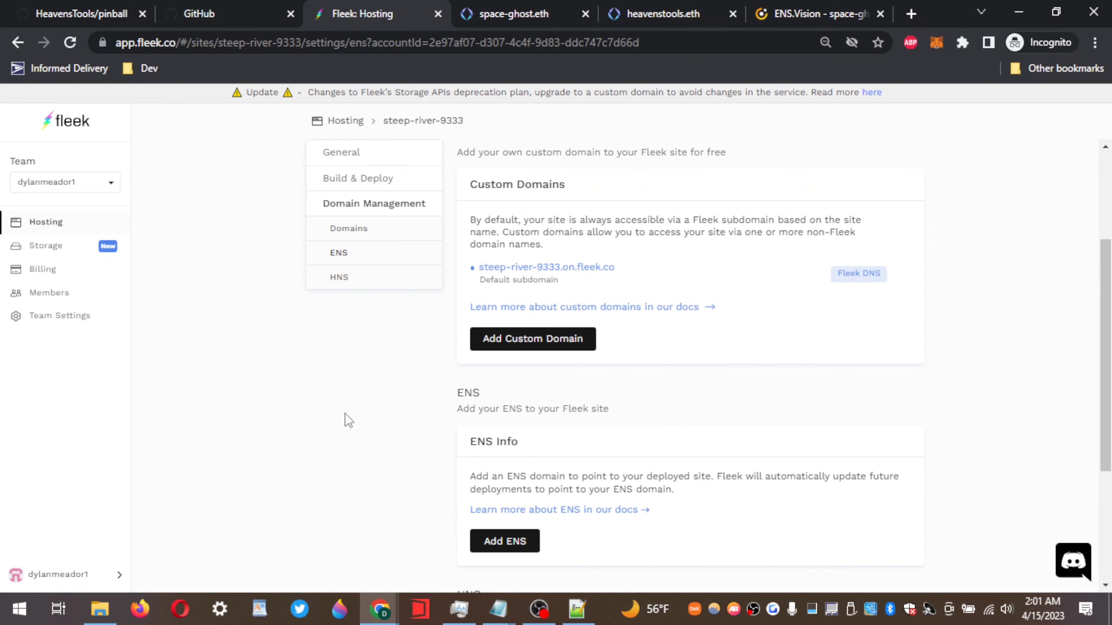
{"action": "scroll", "coordinate": [482, 372], "scroll_direction": "down", "scroll_amount": 4}
Add space-ghost.eth as the site's ENS domain, checking the name and its registrant and controller on the ENS site
{"action": "left_click", "coordinate": [499, 341]}
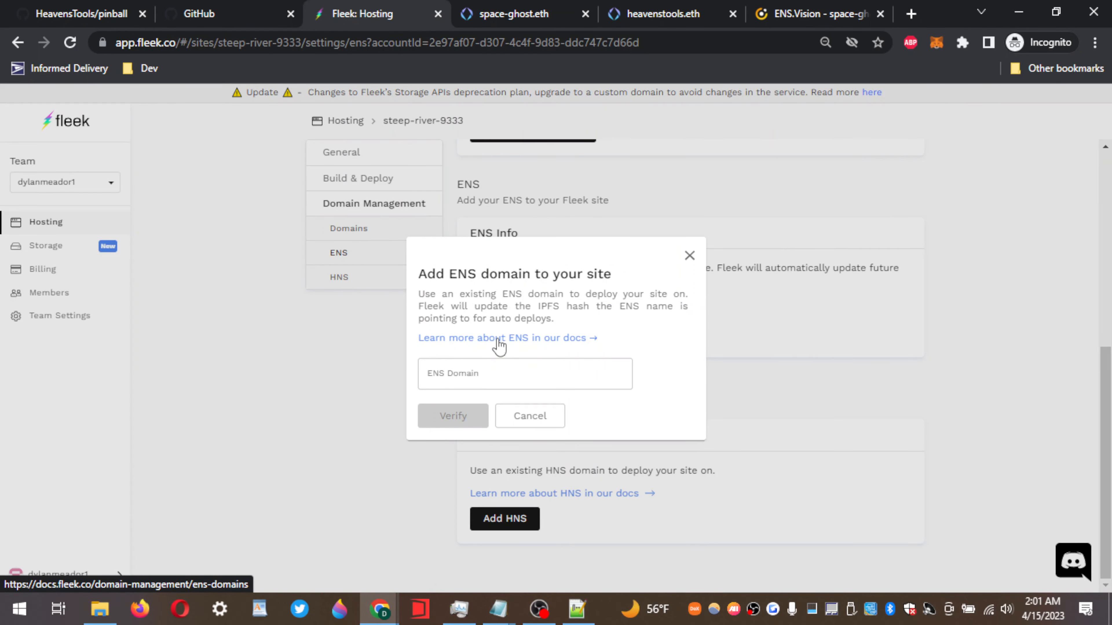
{"action": "key", "text": "ctrl+Tab"}
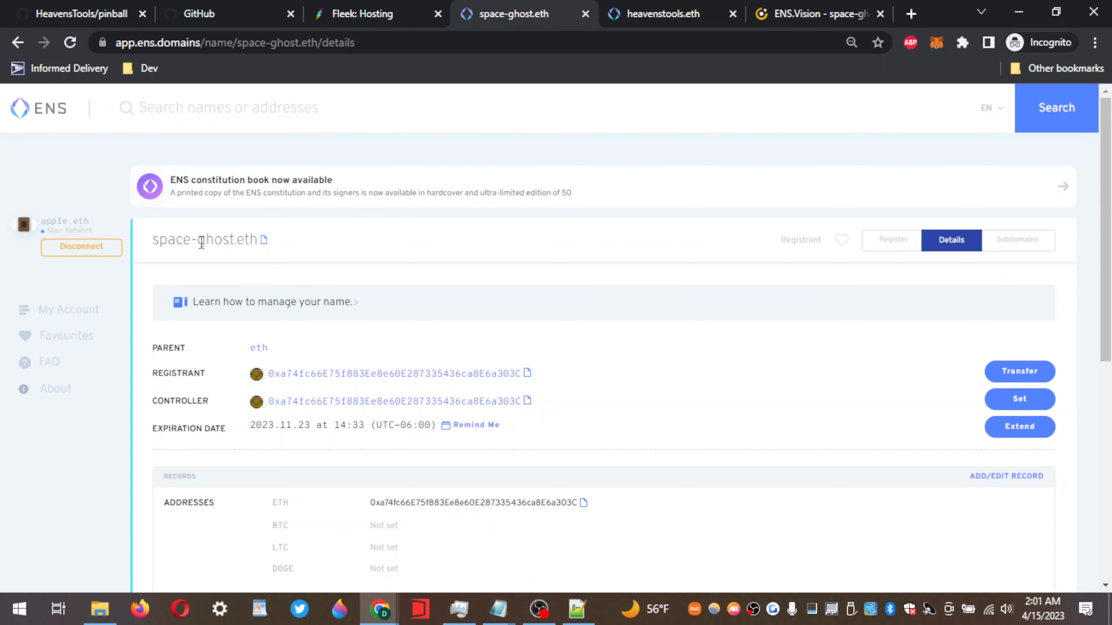
{"action": "key", "text": "ctrl+shift+Tab"}
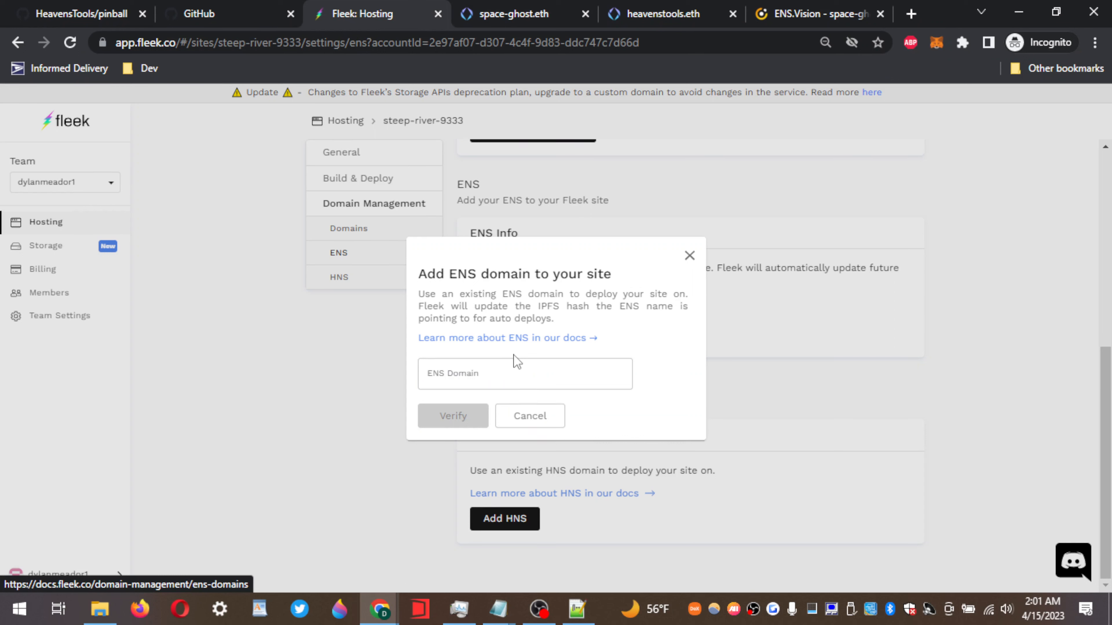
{"action": "left_click", "coordinate": [503, 370]}
{"action": "type", "text": "space-ghost.eth"}
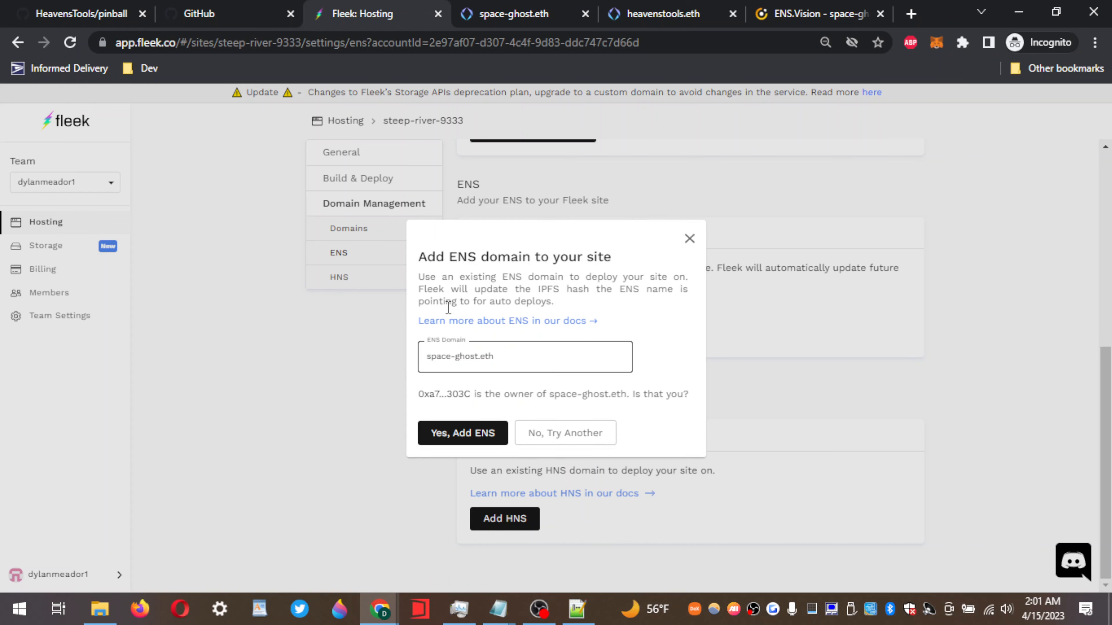
{"action": "key", "text": "ctrl+Tab"}
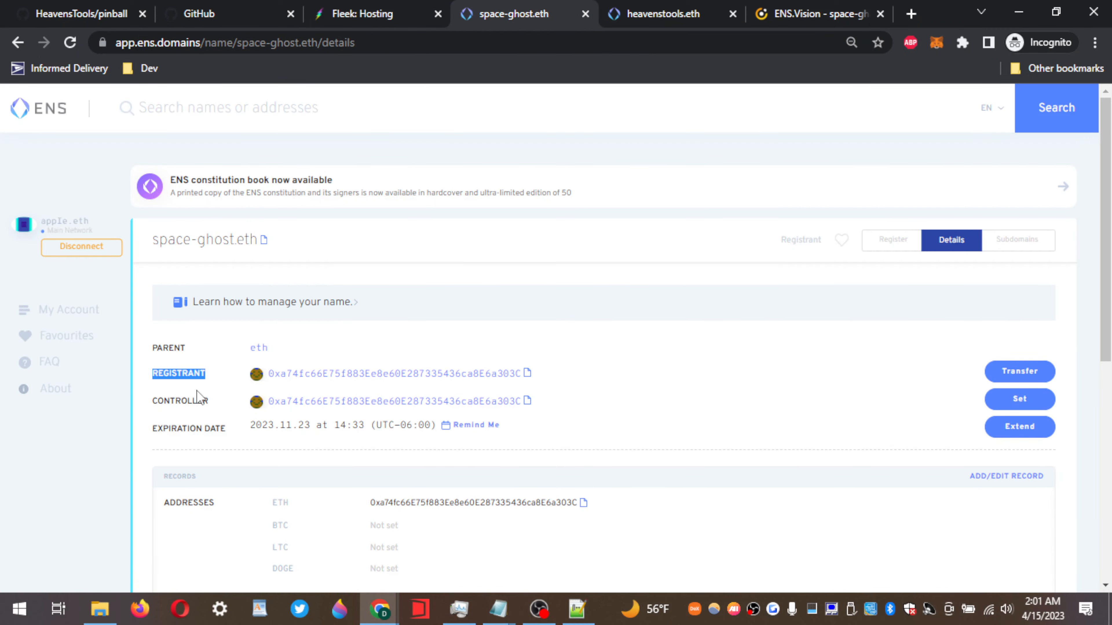
{"action": "double_click", "coordinate": [199, 399]}
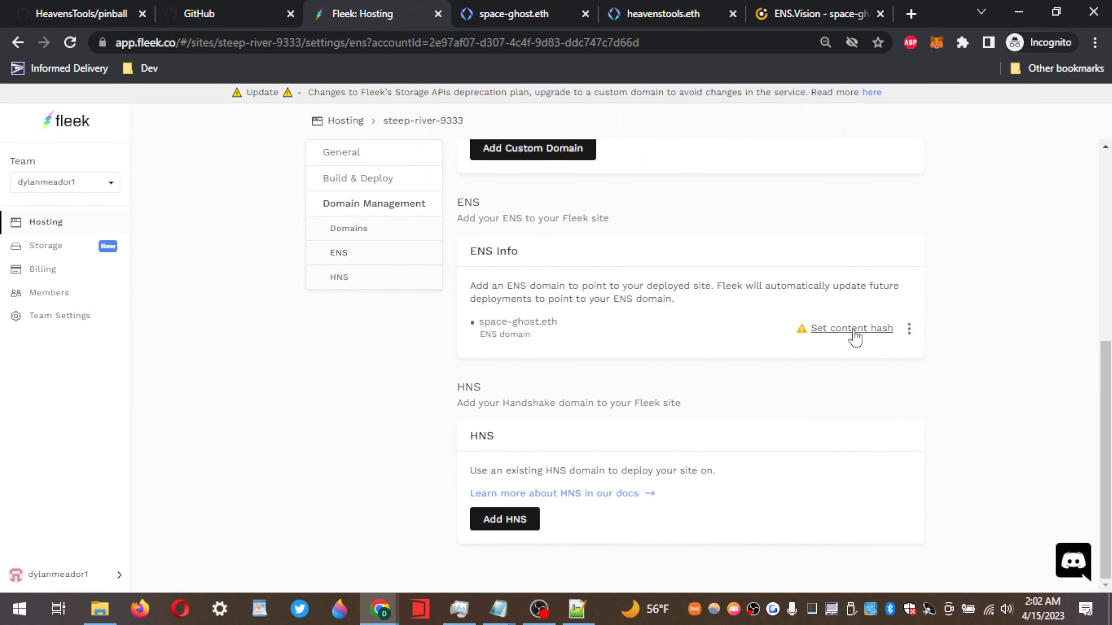
Set the content hash for space-ghost.eth and confirm the transaction in MetaMask
{"action": "left_click", "coordinate": [854, 329]}
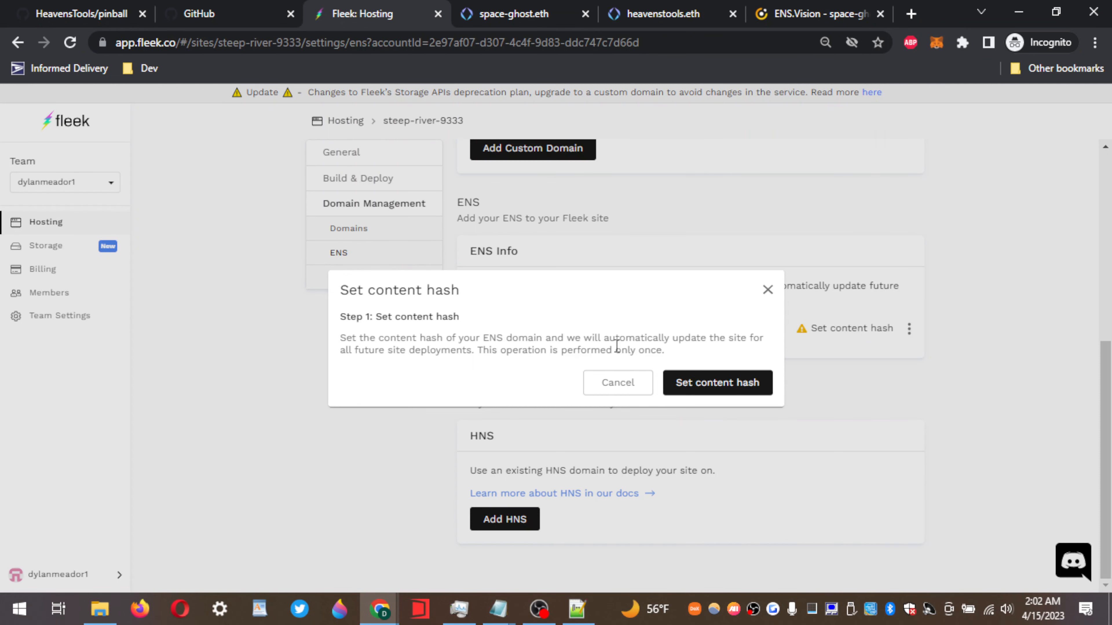
{"action": "left_click", "coordinate": [729, 388]}
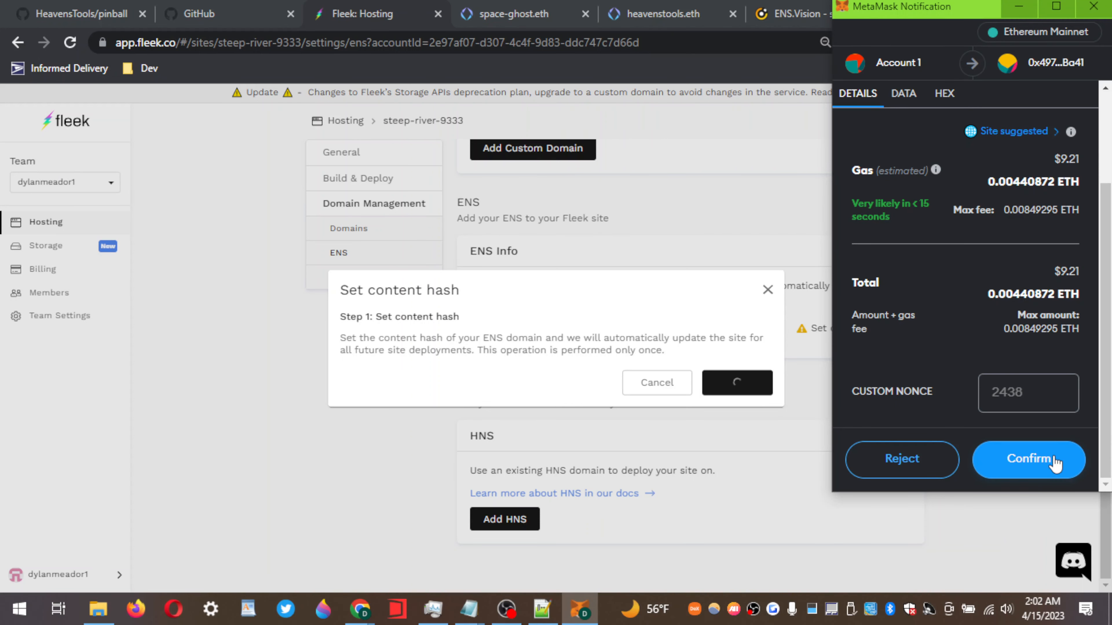
{"action": "left_click", "coordinate": [1054, 459]}
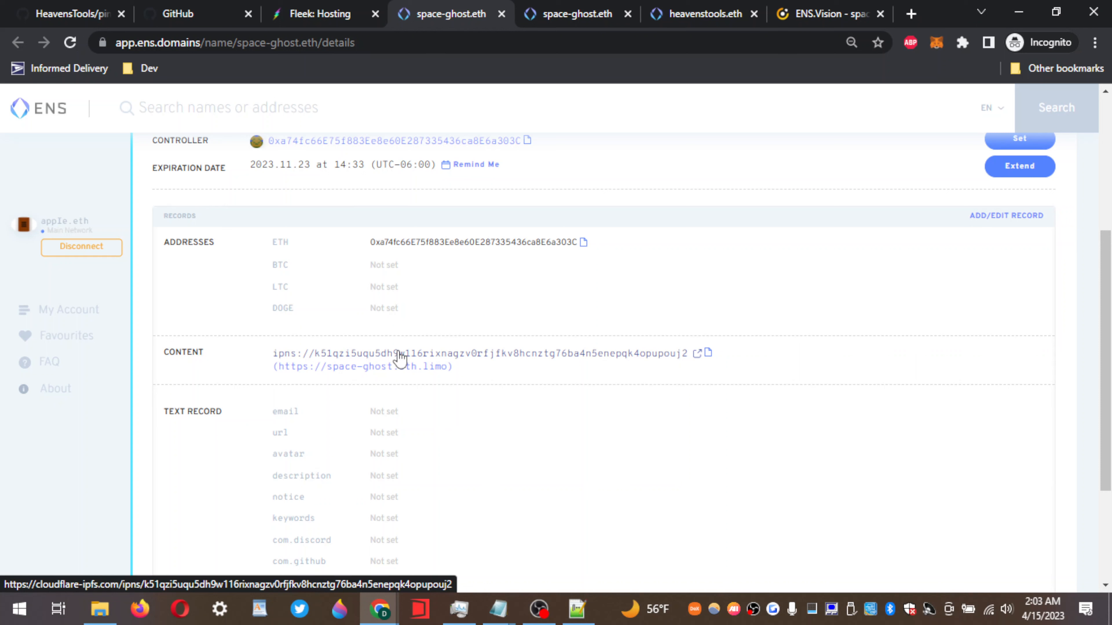
Check the ENS domain entry in Fleek and its content record in ENS, view the game at space-ghost.eth.limo, and close it
{"action": "left_click", "coordinate": [309, 6]}
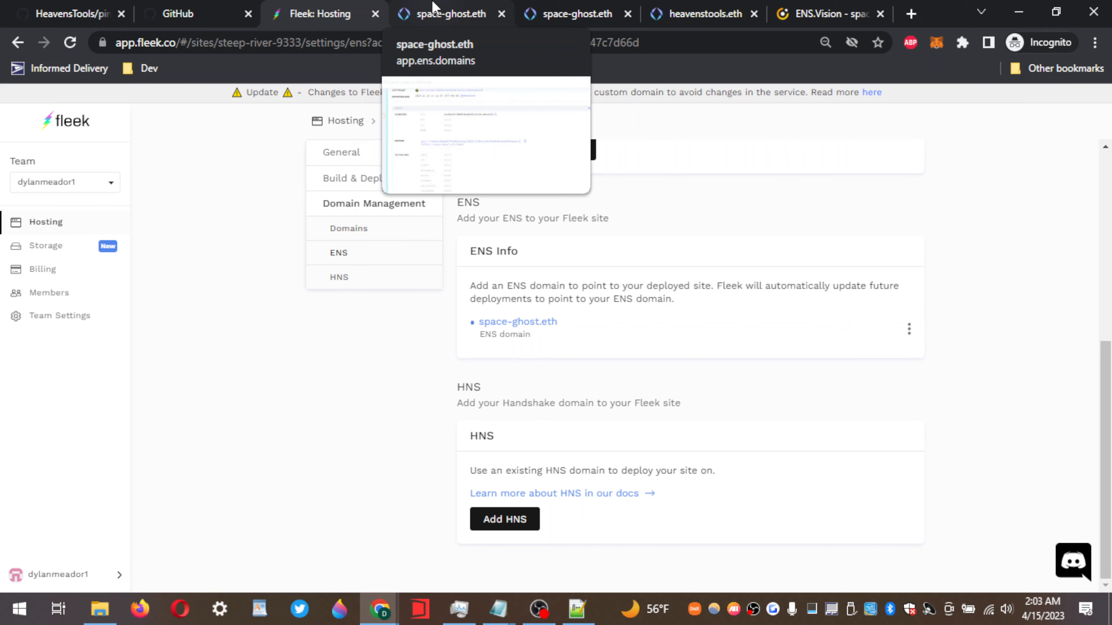
{"action": "left_click", "coordinate": [433, 6]}
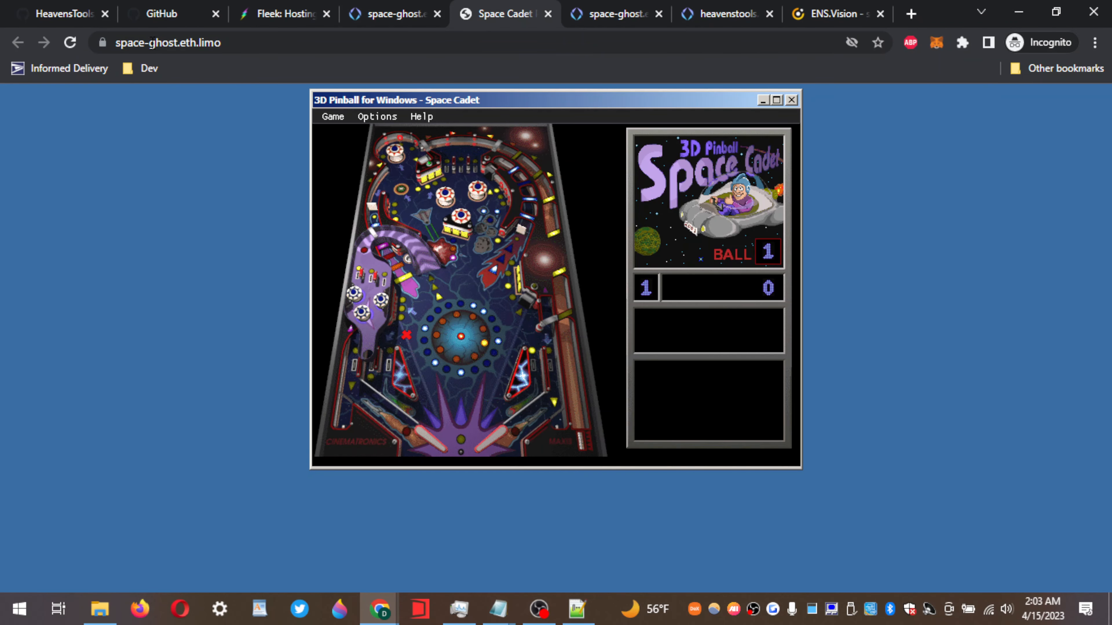
{"action": "left_click", "coordinate": [548, 14]}
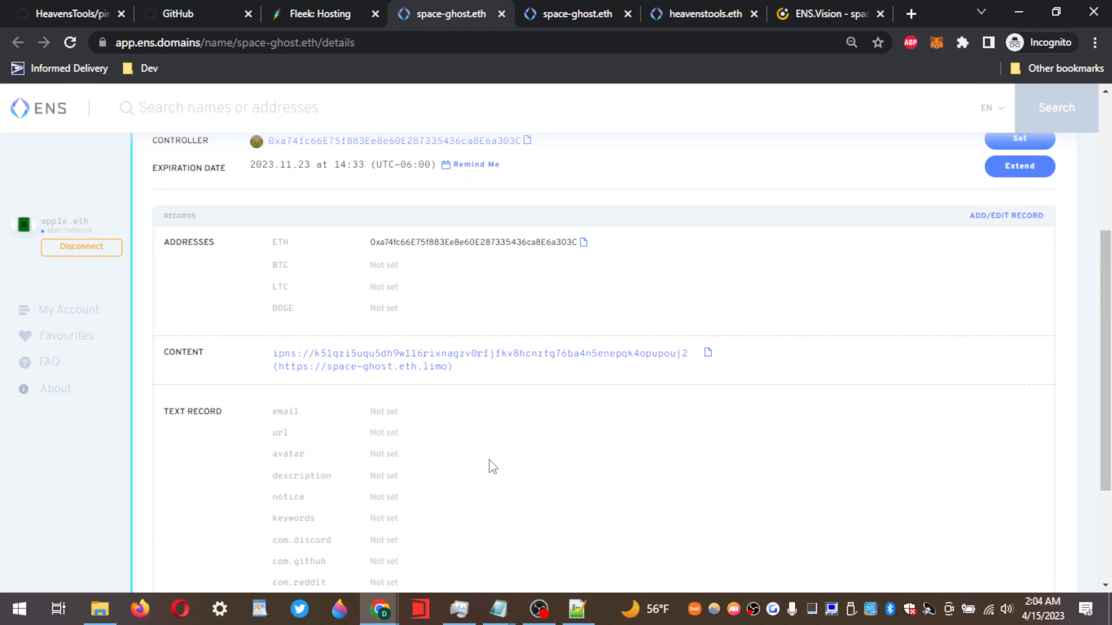
Switch to the other browser window, fork HeavensTools/pinball on GitHub, and deploy the fork as a new IPFS site in Fleek
{"action": "key", "text": "ctrl+1"}
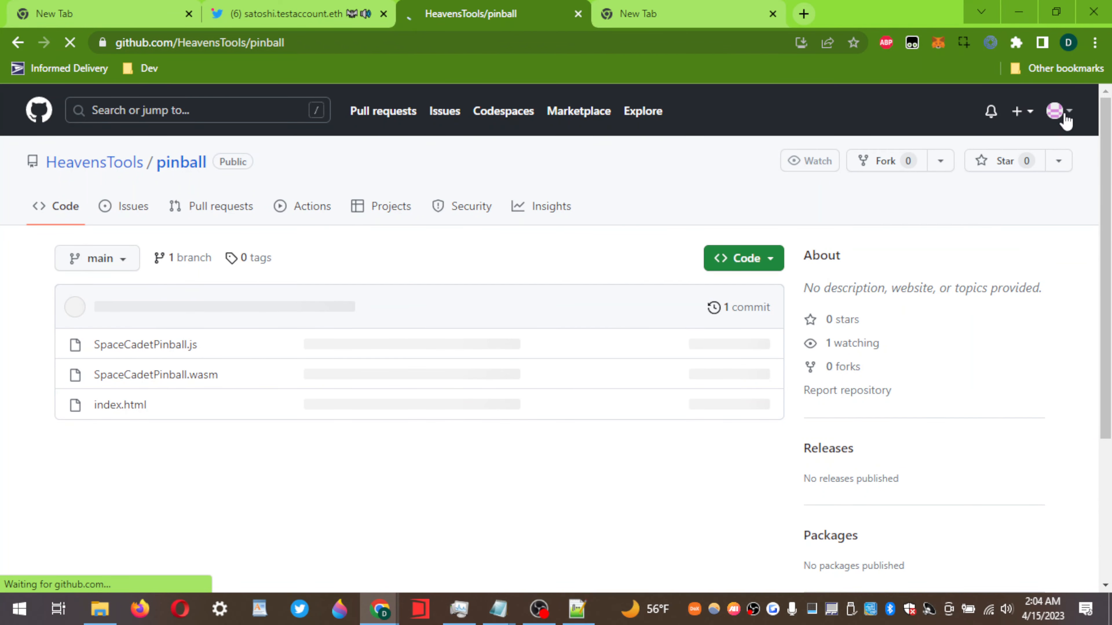
{"action": "left_click", "coordinate": [876, 174]}
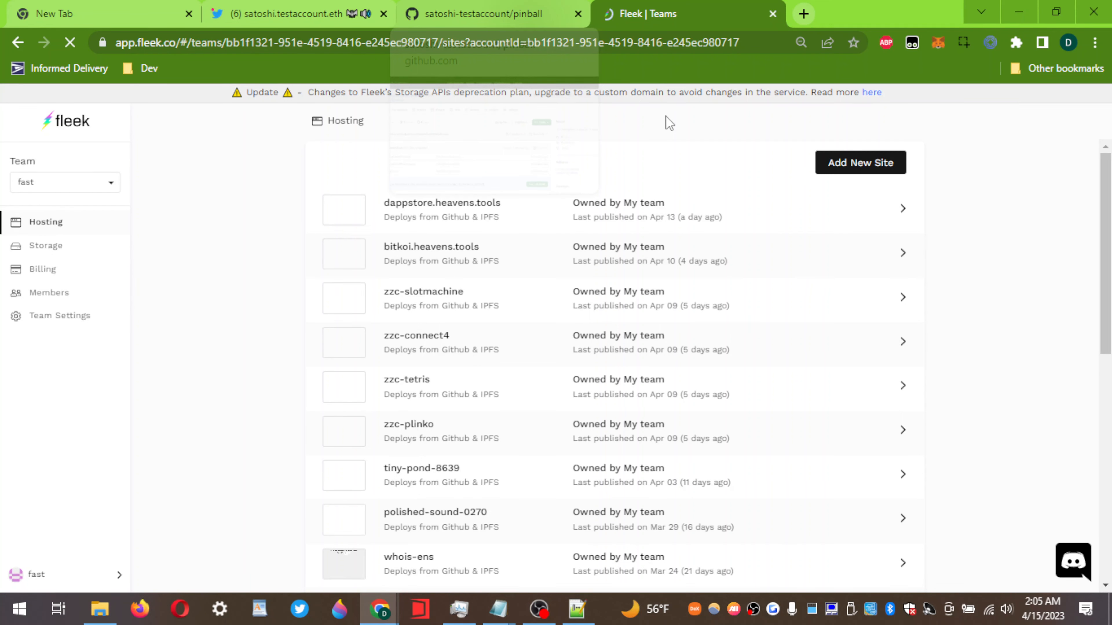
{"action": "left_click", "coordinate": [802, 345]}
{"action": "type", "text": "pin"}
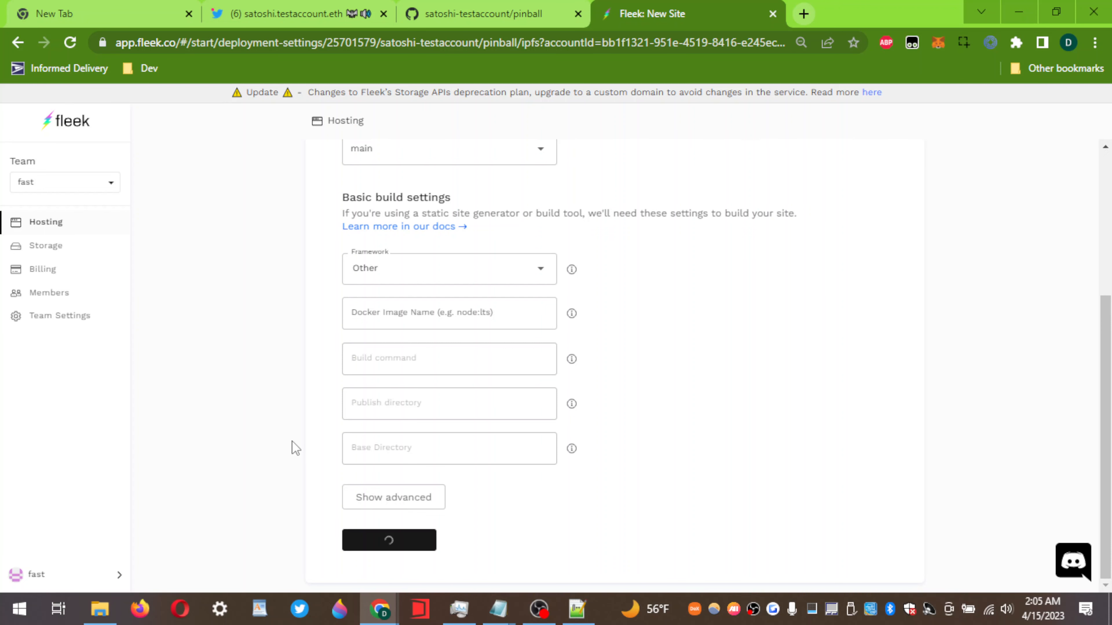
Switch back to the ENS page of heavenstools.eth and save a new subdomain labelled pinball
{"action": "key", "text": "alt+Tab"}
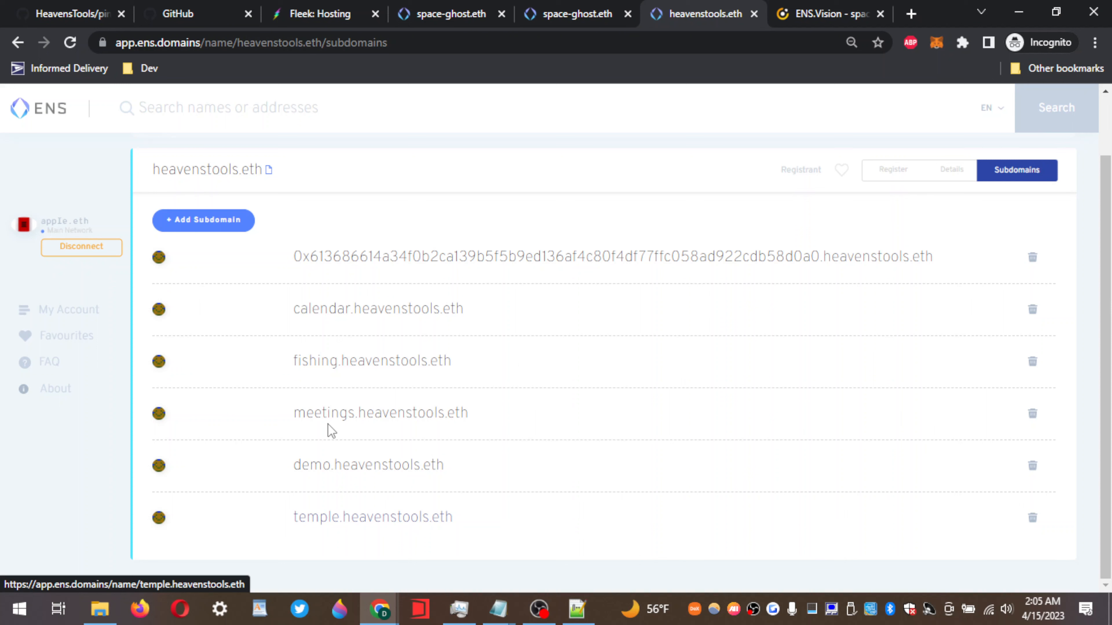
{"action": "left_click", "coordinate": [227, 224]}
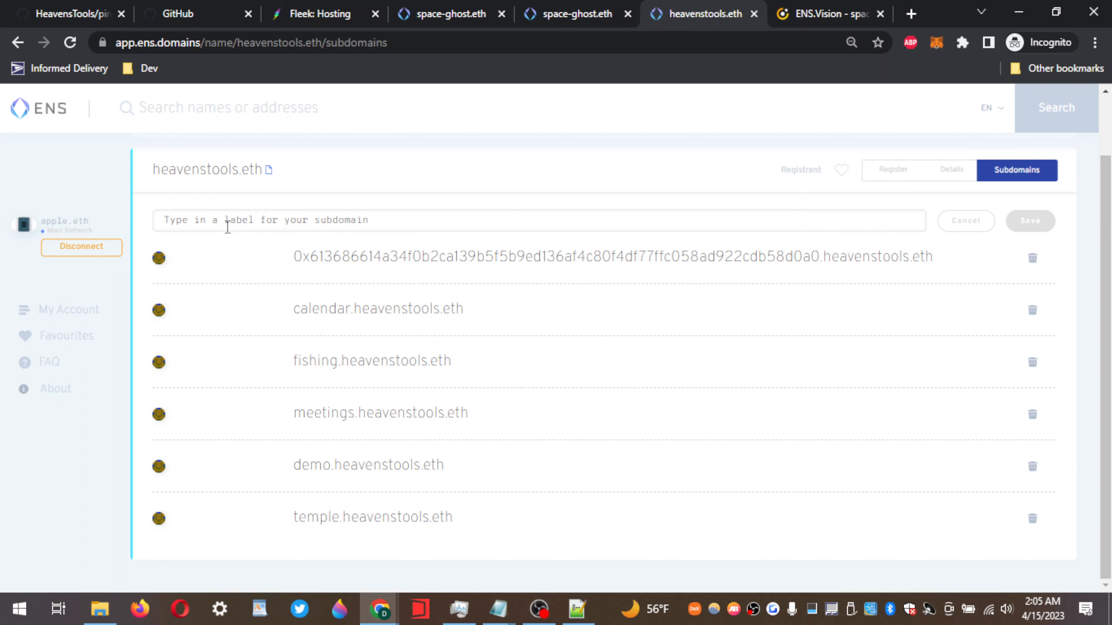
{"action": "type", "text": "pinball"}
{"action": "left_click", "coordinate": [1046, 225]}
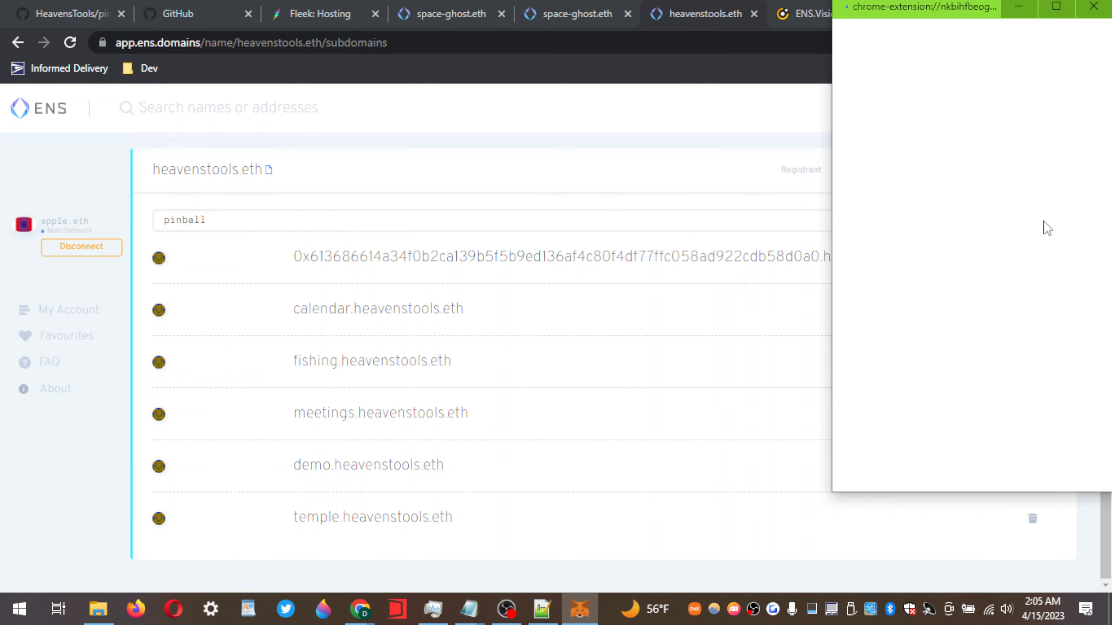